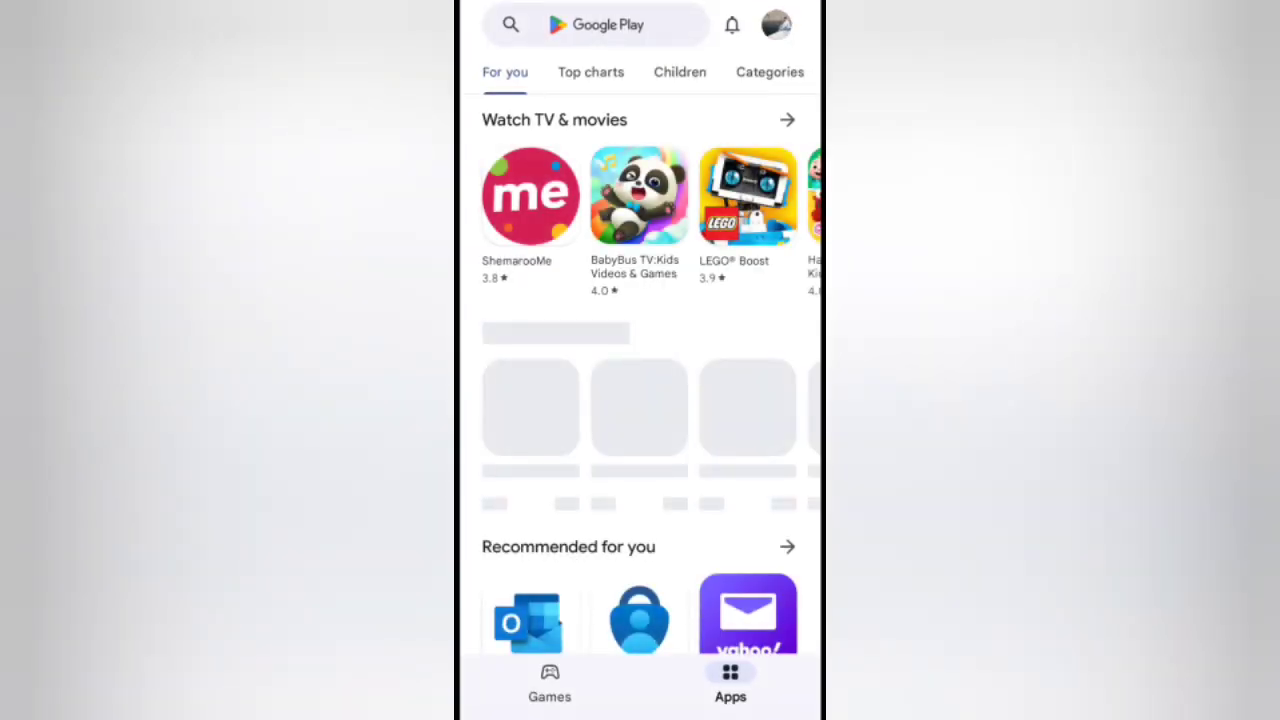
Step: Search the Play Store for 'ftp' and open the WiFi FTP Server app page
left_click(598, 24)
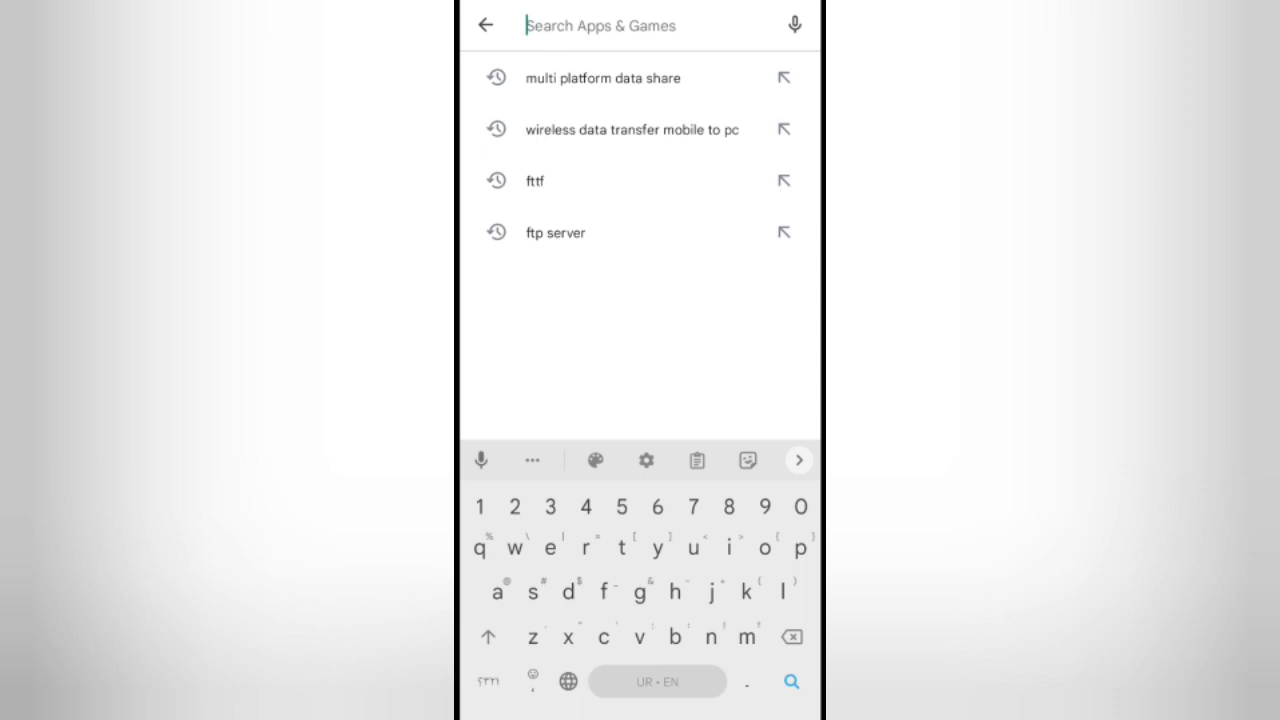
type("ftp")
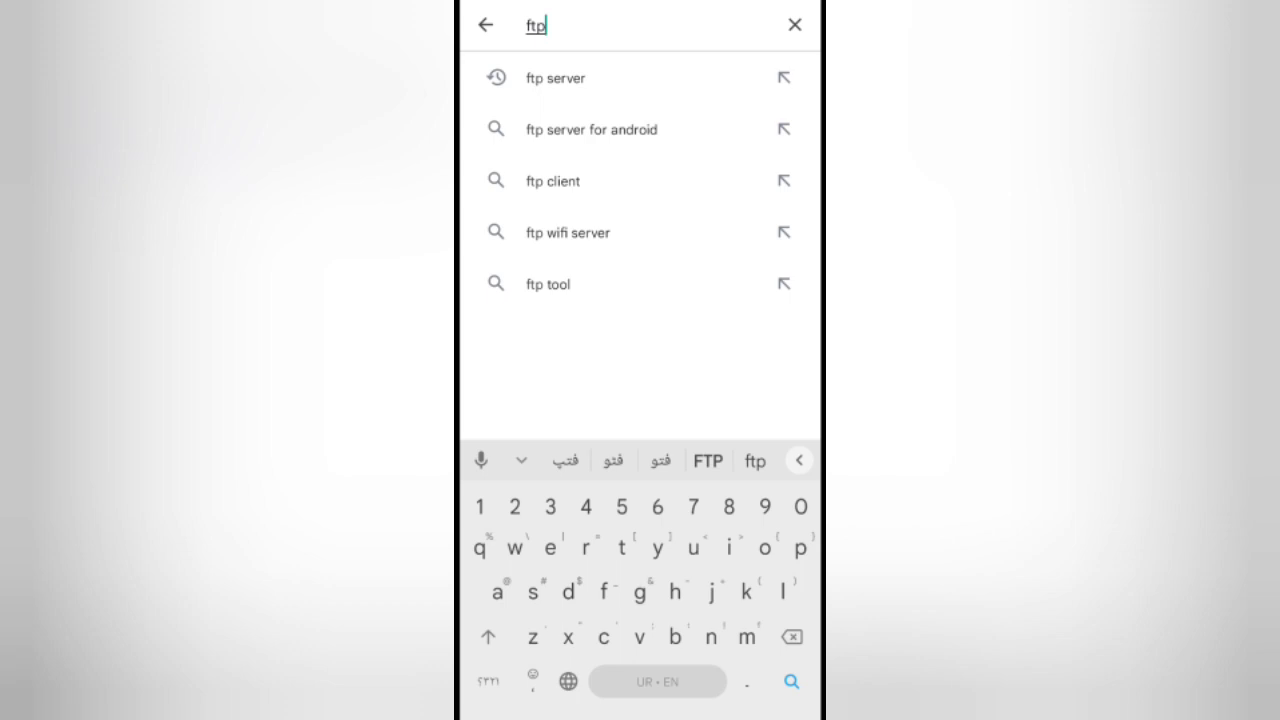
left_click(555, 78)
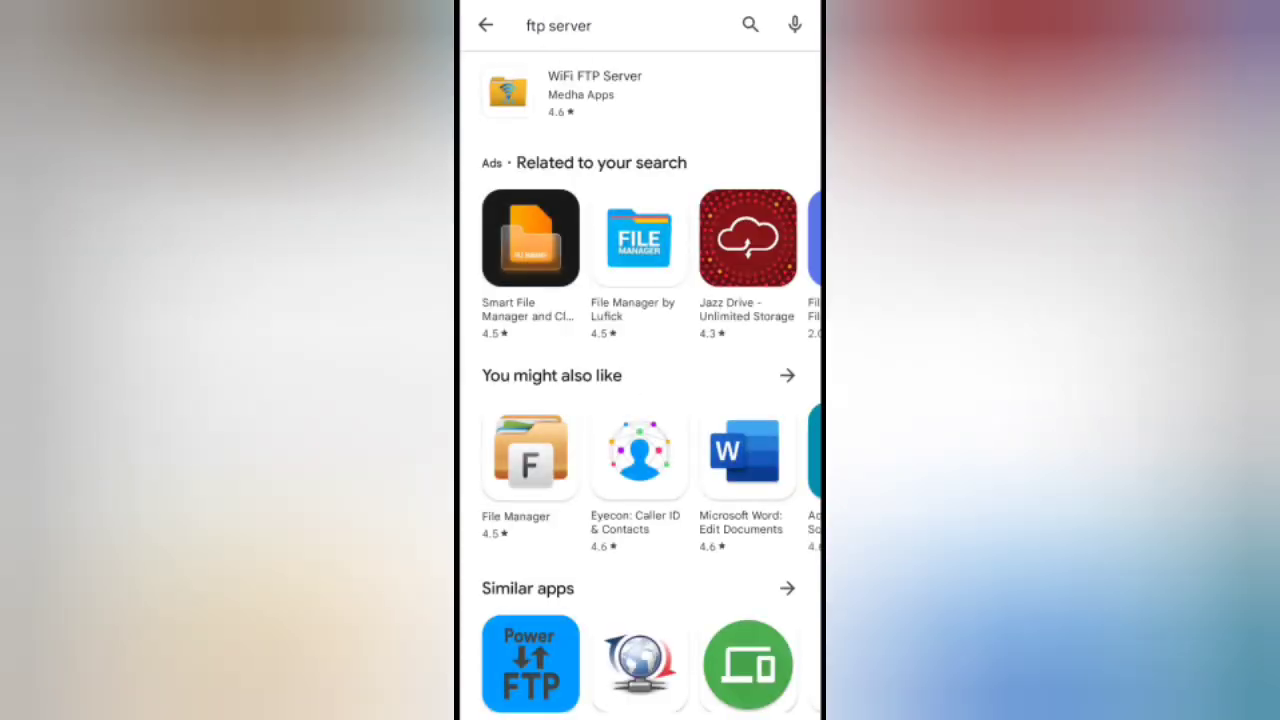
left_click(595, 88)
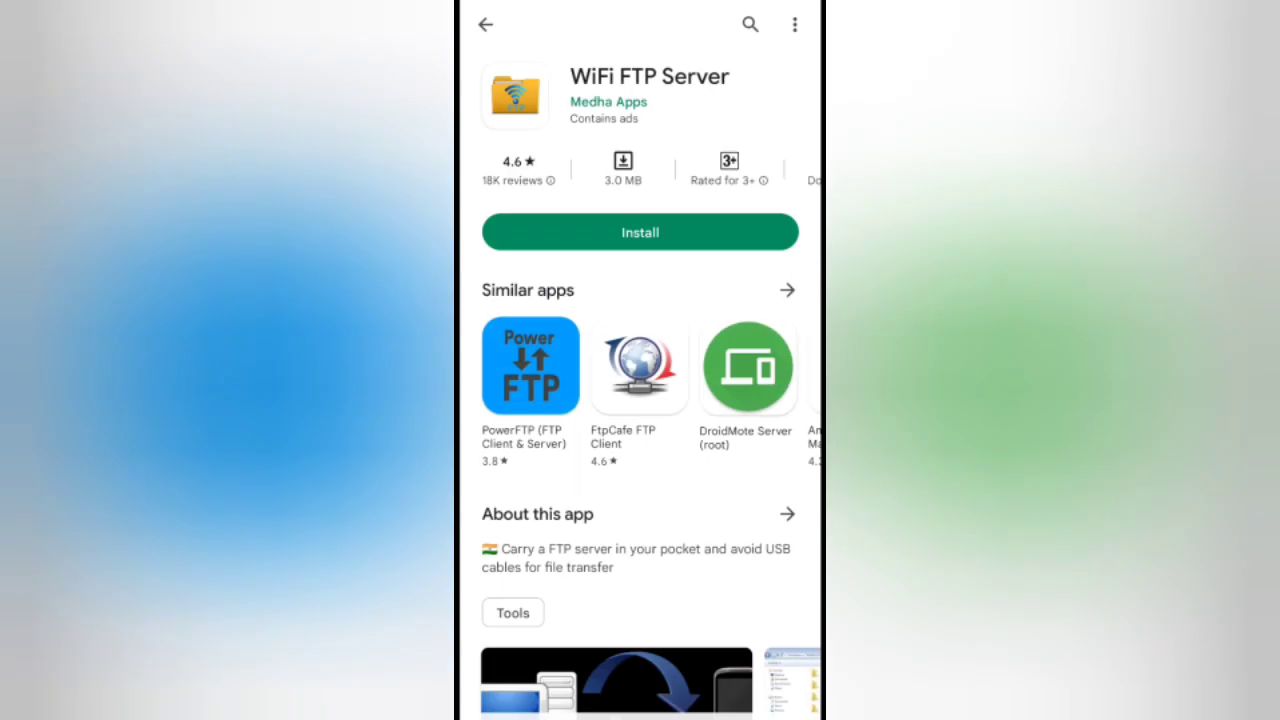
Step: Install WiFi FTP Server and go back to the phone's home screen
scroll(640, 170, "right", 2)
scroll(640, 170, "left", 2)
scroll(640, 170, "right", 2)
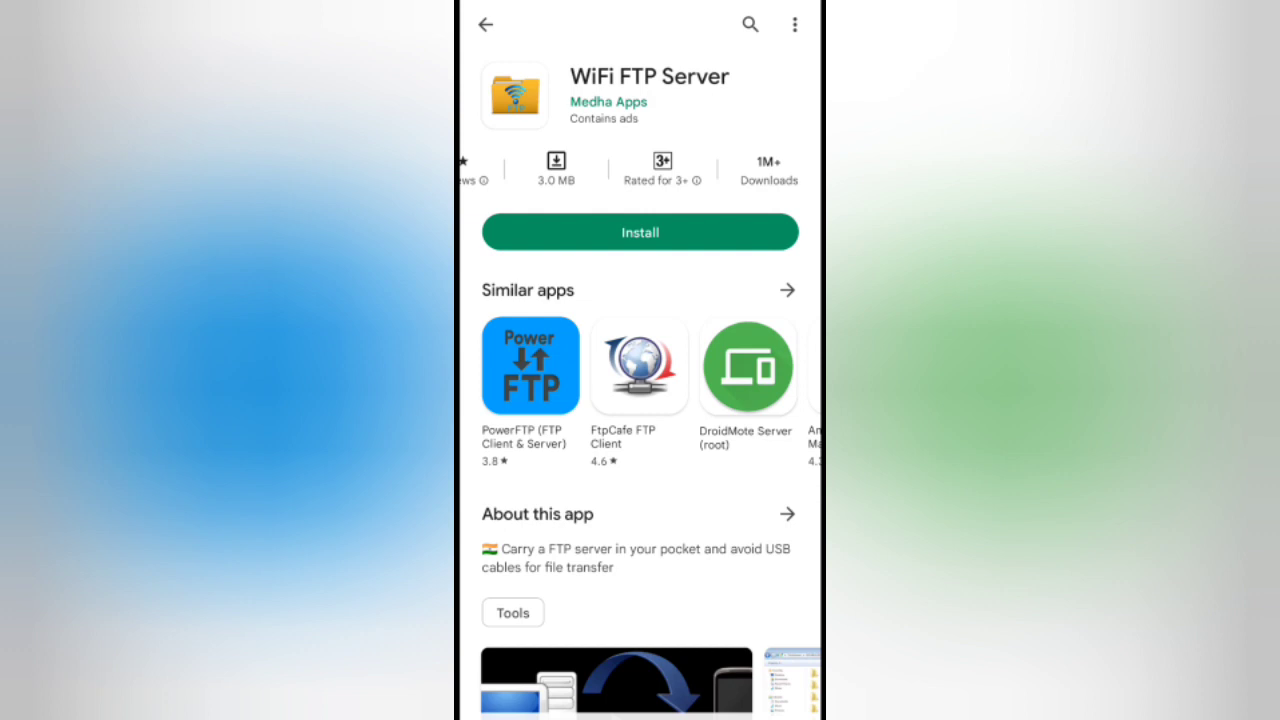
scroll(676, 179, "left", 1)
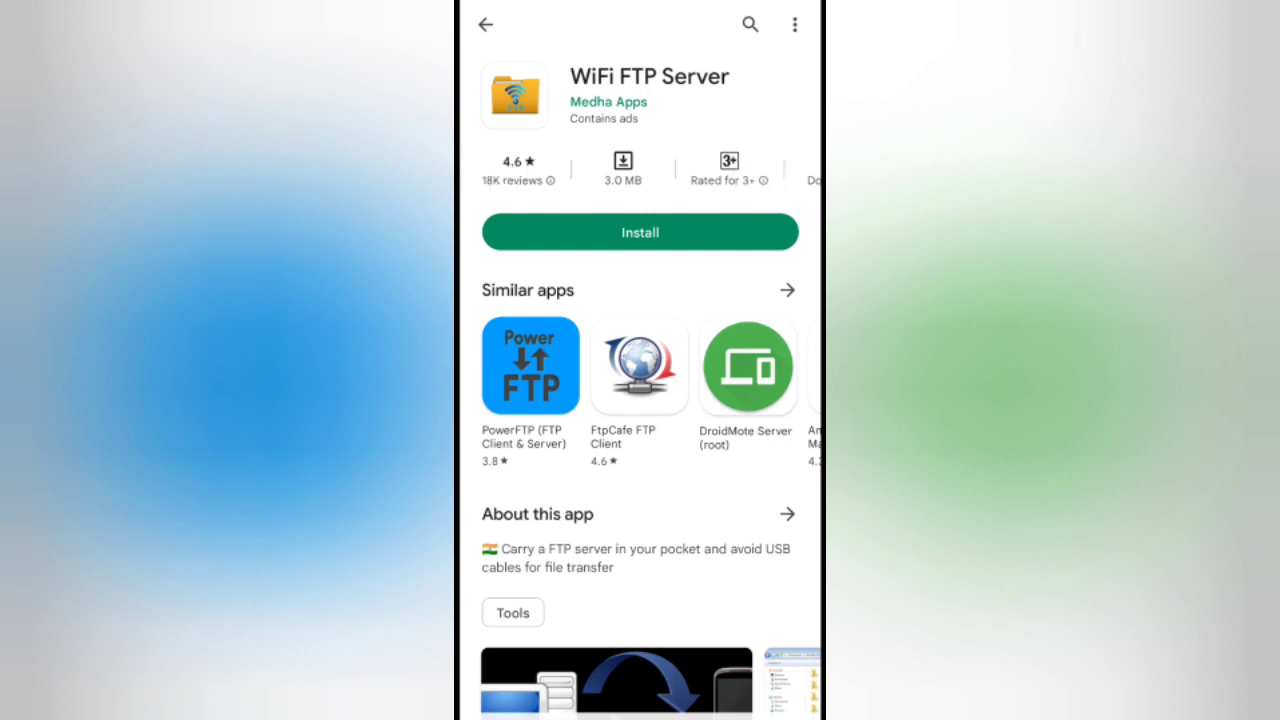
left_click(663, 234)
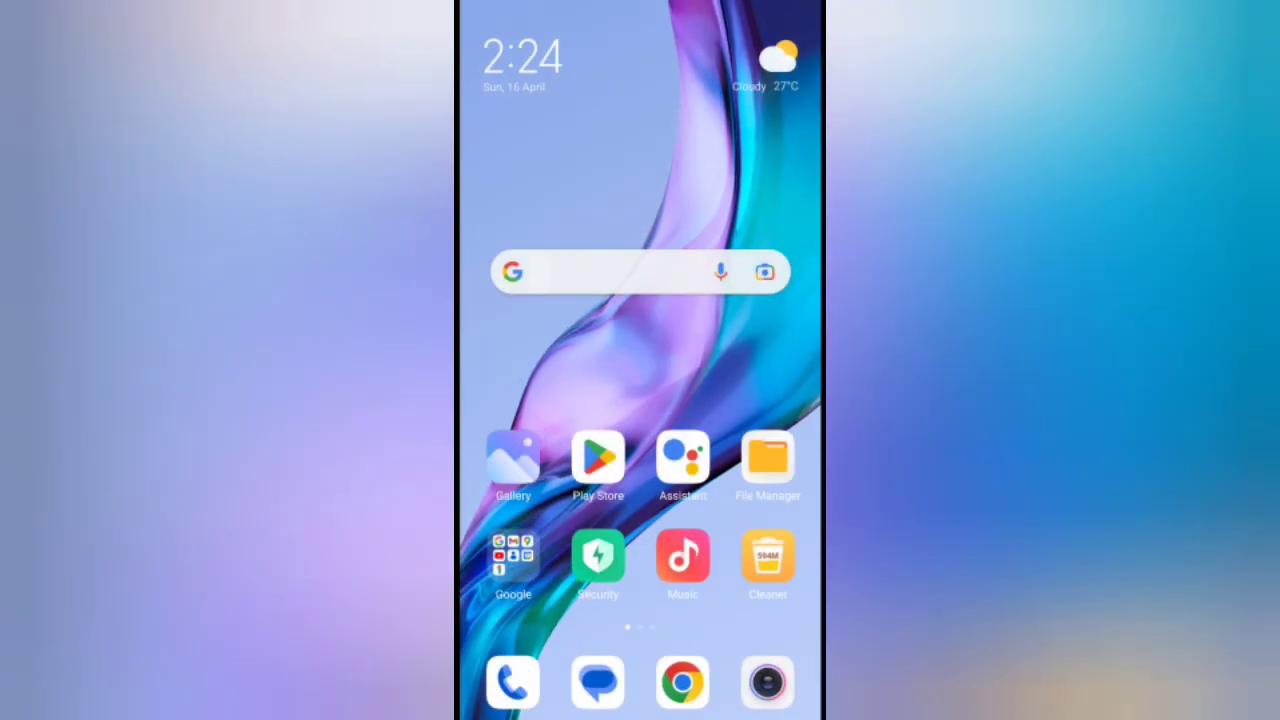
left_click_drag(760, 400, 520, 400)
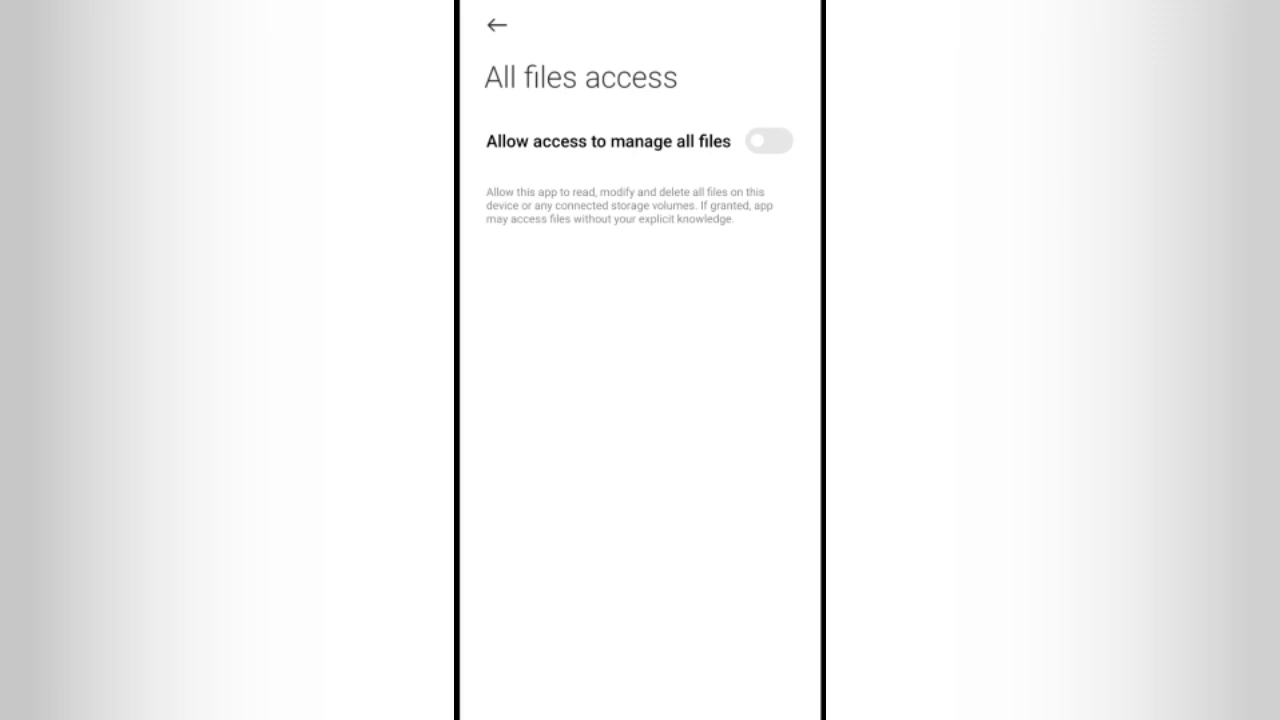
Step: Turn on 'Allow access to manage all files' for WiFi FTP Server
left_click(769, 141)
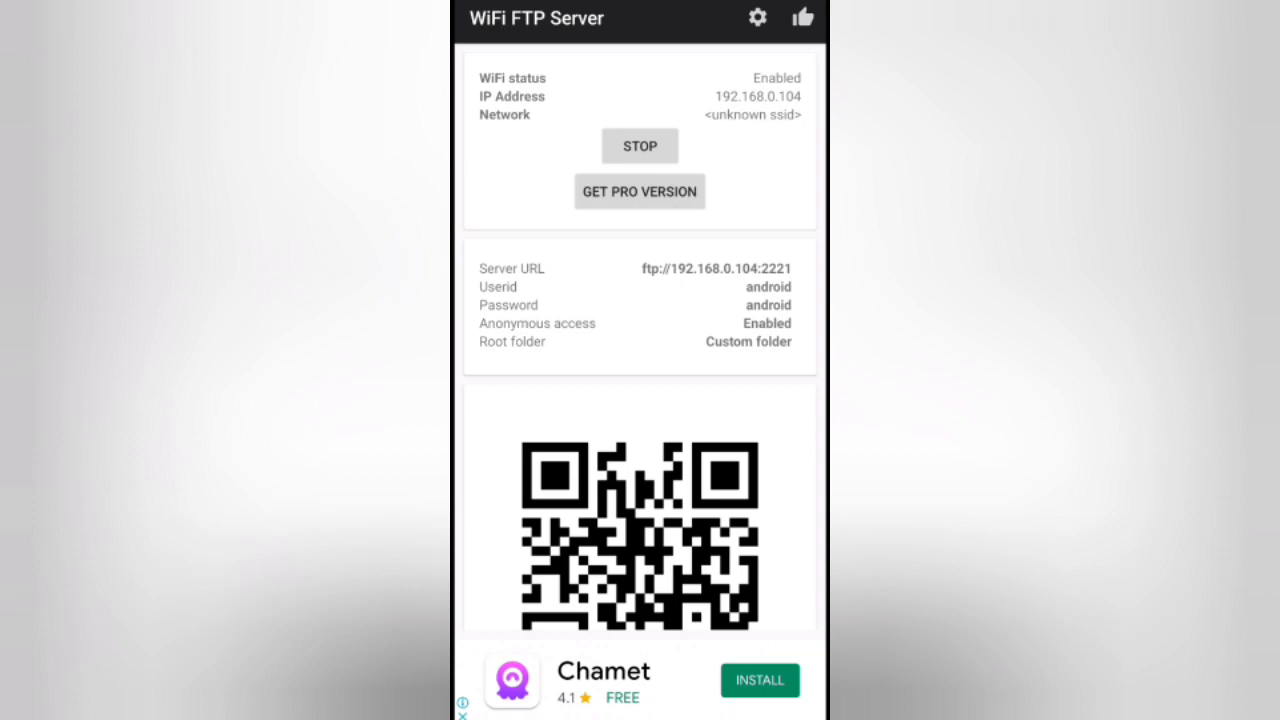
Step: Turn on Hotspot from the second Quick Settings page, then close the panel
left_click_drag(780, 5, 780, 400)
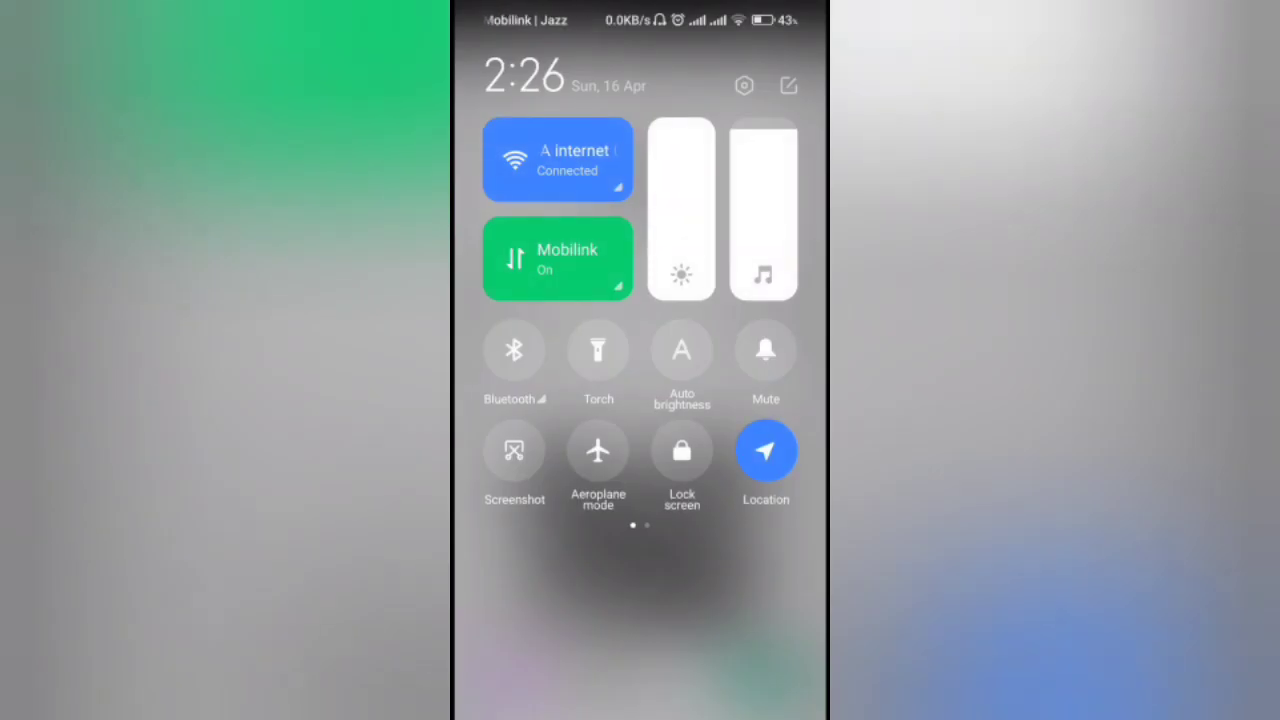
left_click_drag(720, 441, 540, 441)
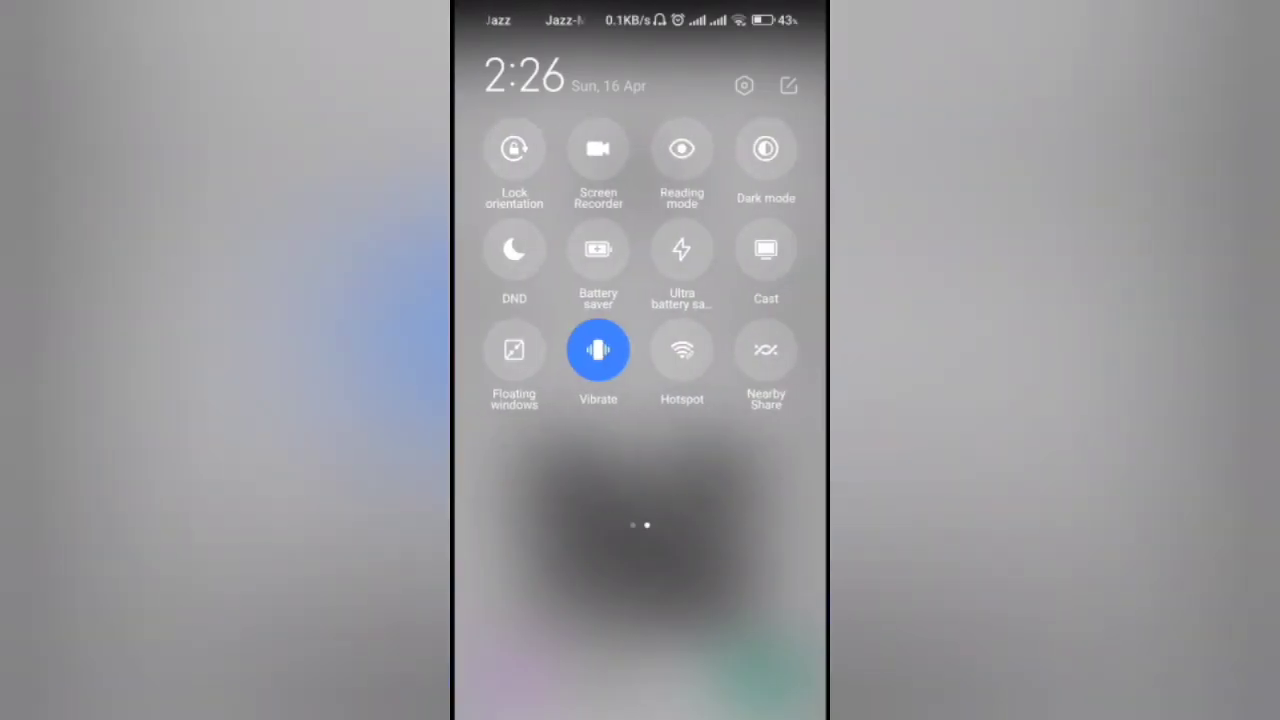
left_click(682, 349)
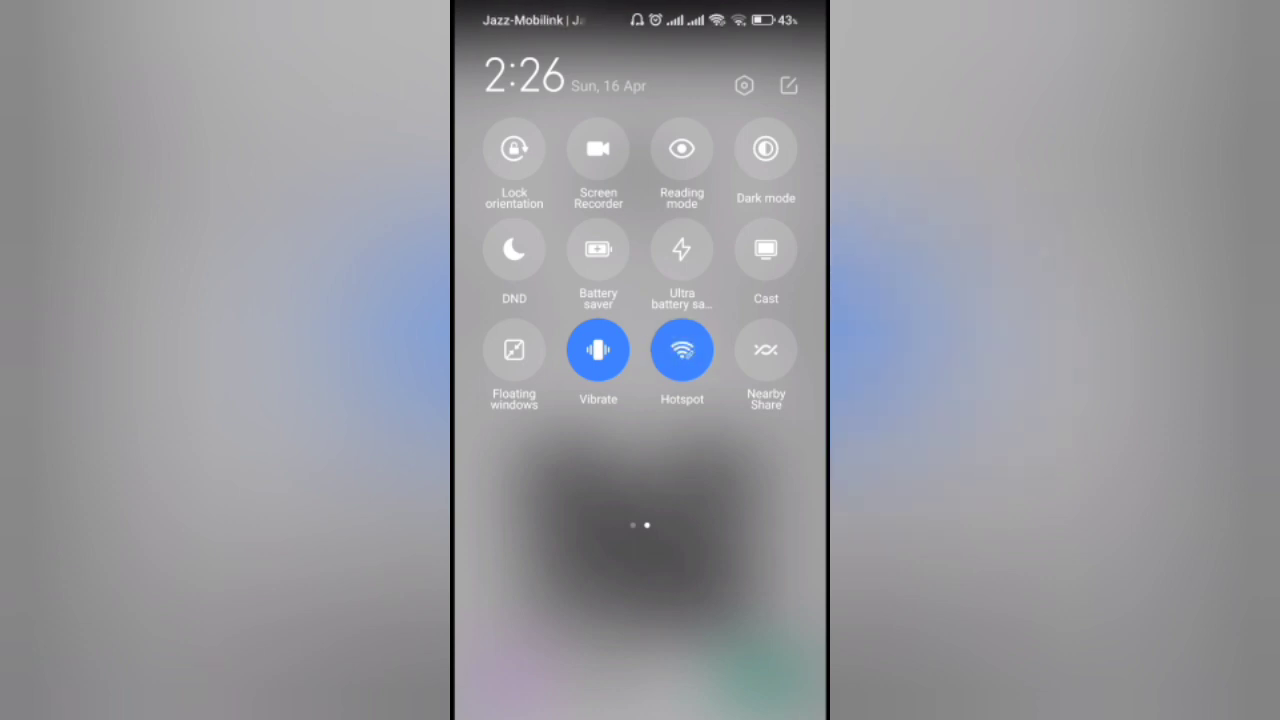
left_click(771, 607)
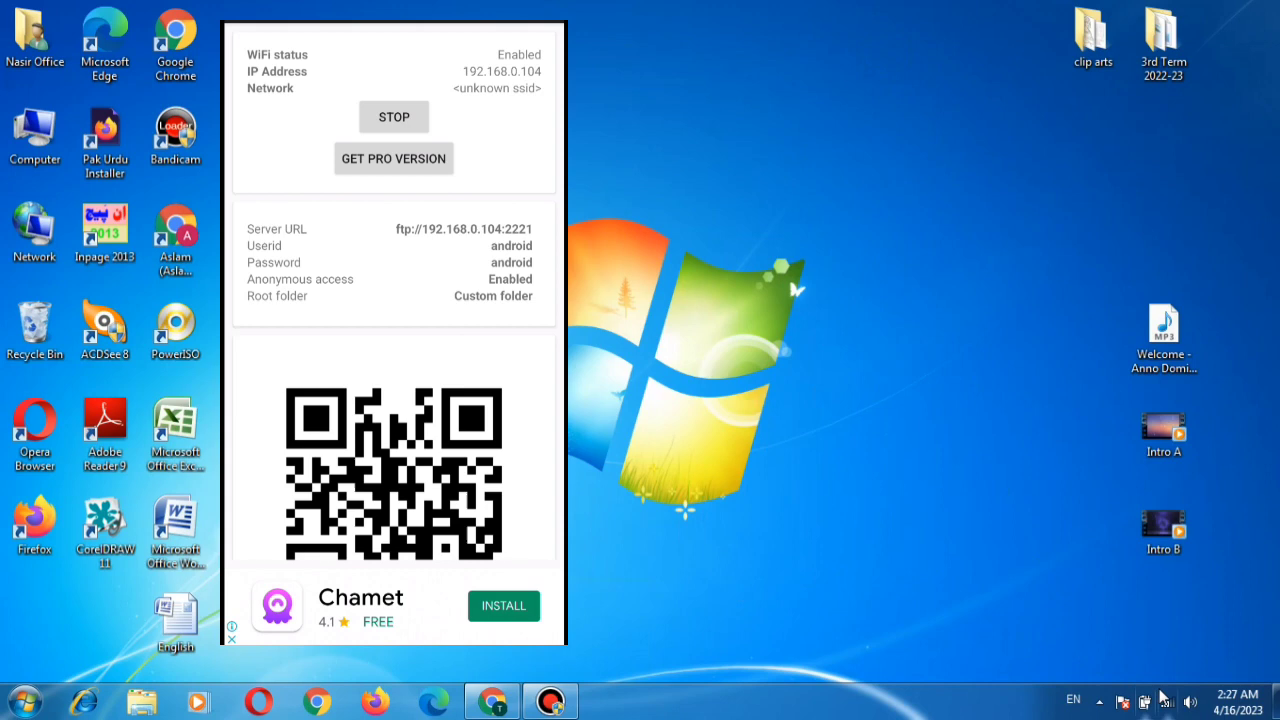
Step: Connect the laptop to the Redmi 9T Wi-Fi network, entering its security key
left_click(1167, 702)
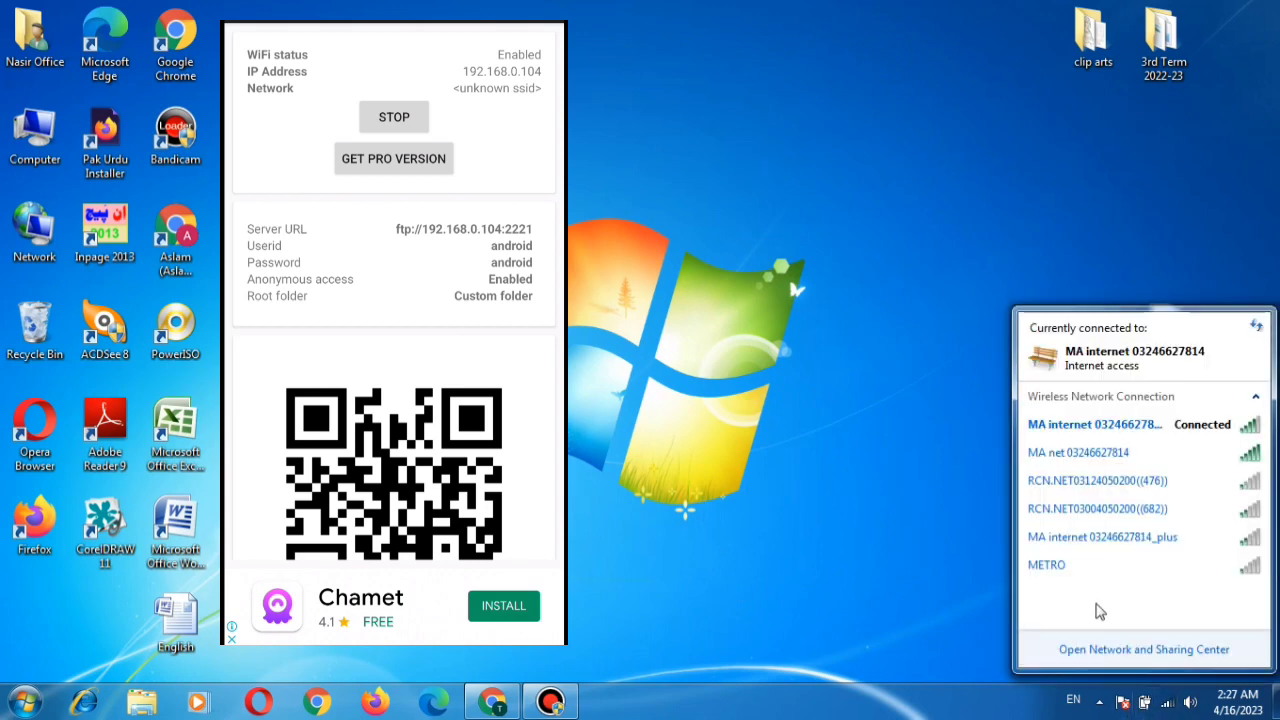
mouse_move(1037, 438)
left_click(1168, 705)
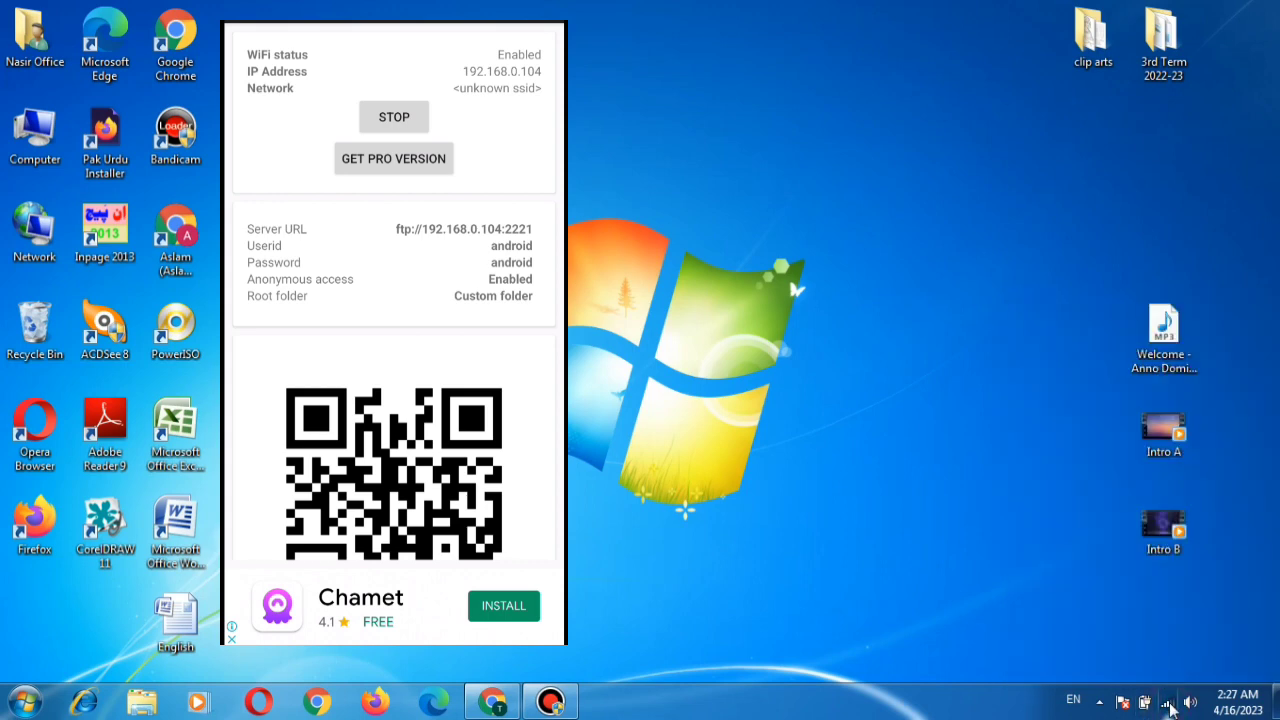
left_click(1167, 704)
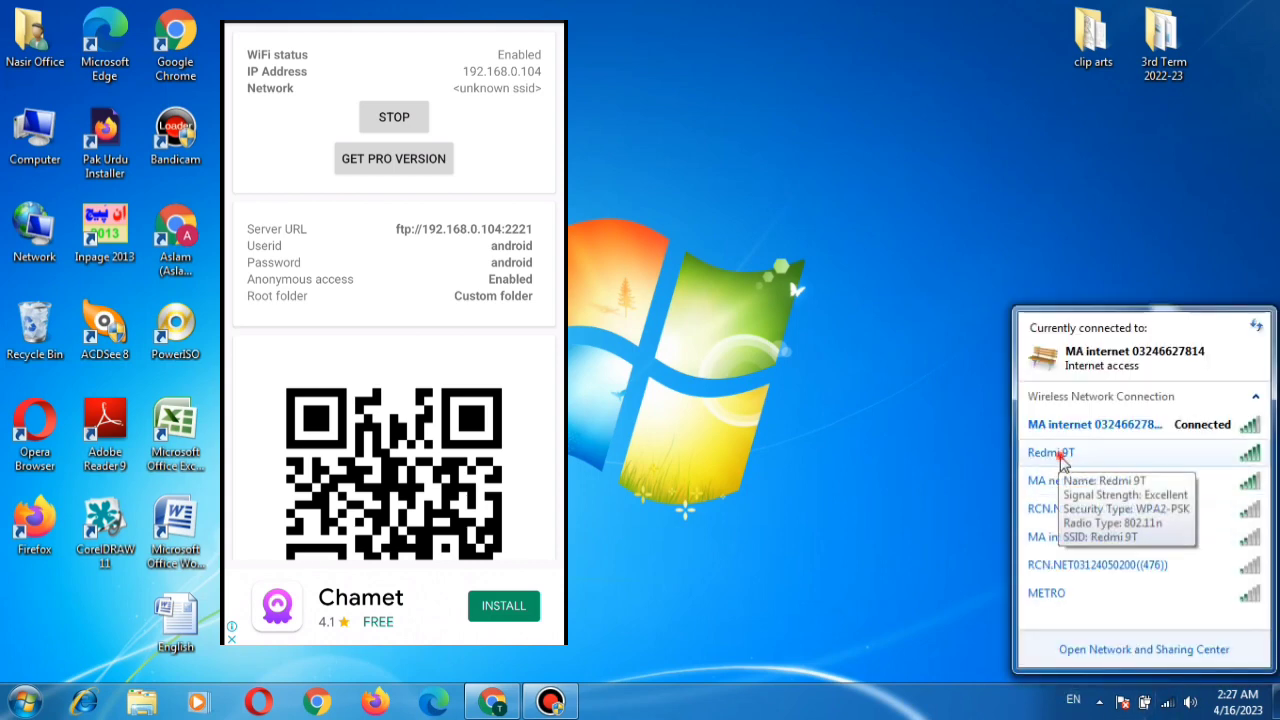
left_click(1052, 456)
left_click(1196, 487)
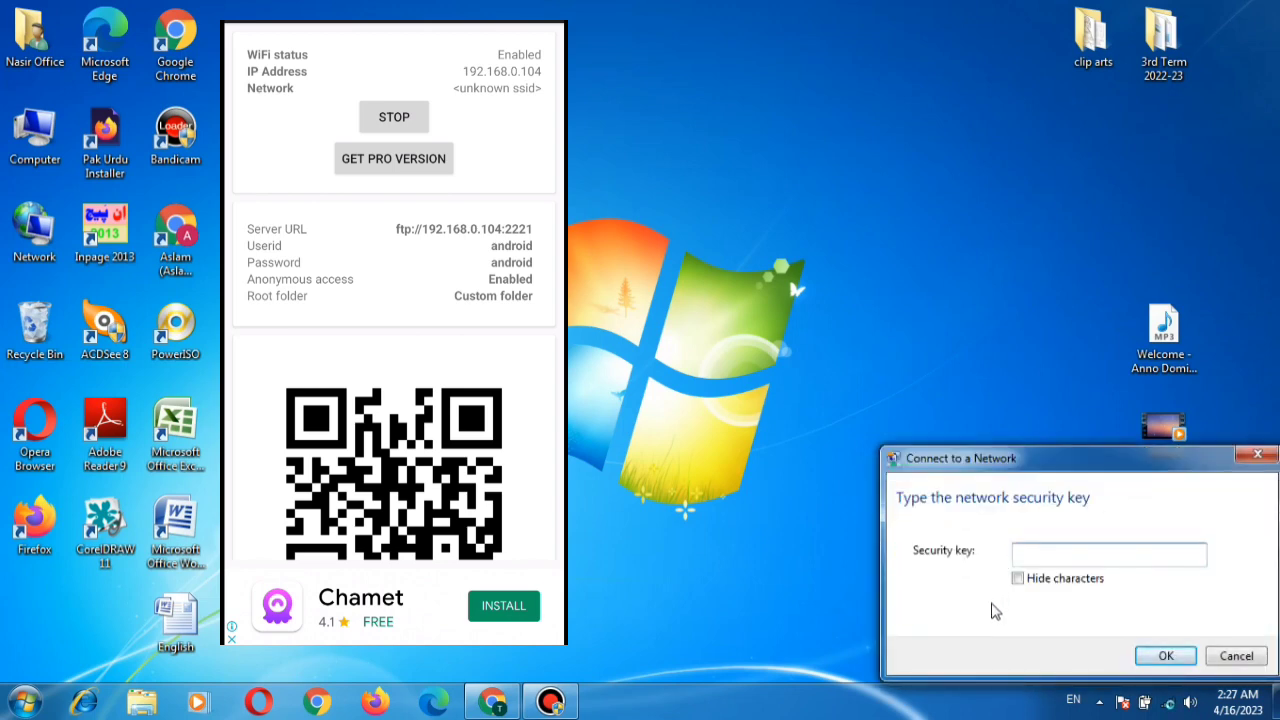
key("Return")
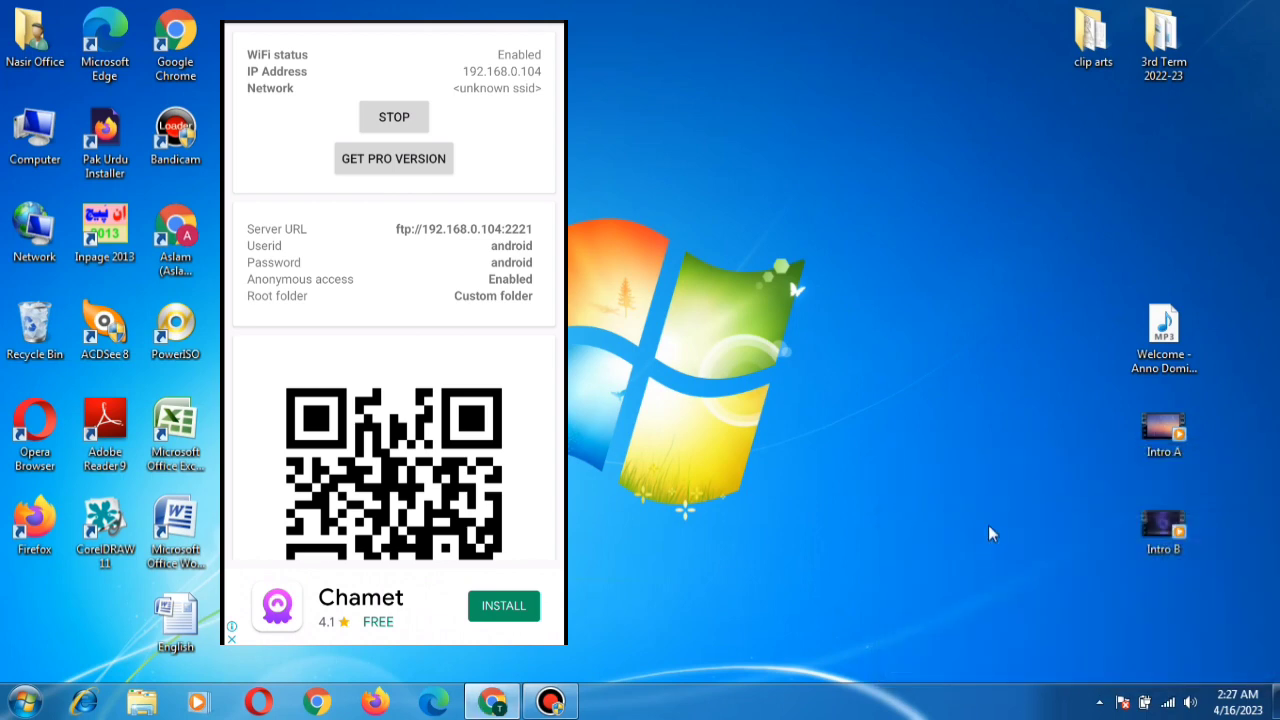
Step: Check that Redmi 9T is now the connected network
left_click(1169, 703)
mouse_move(1078, 436)
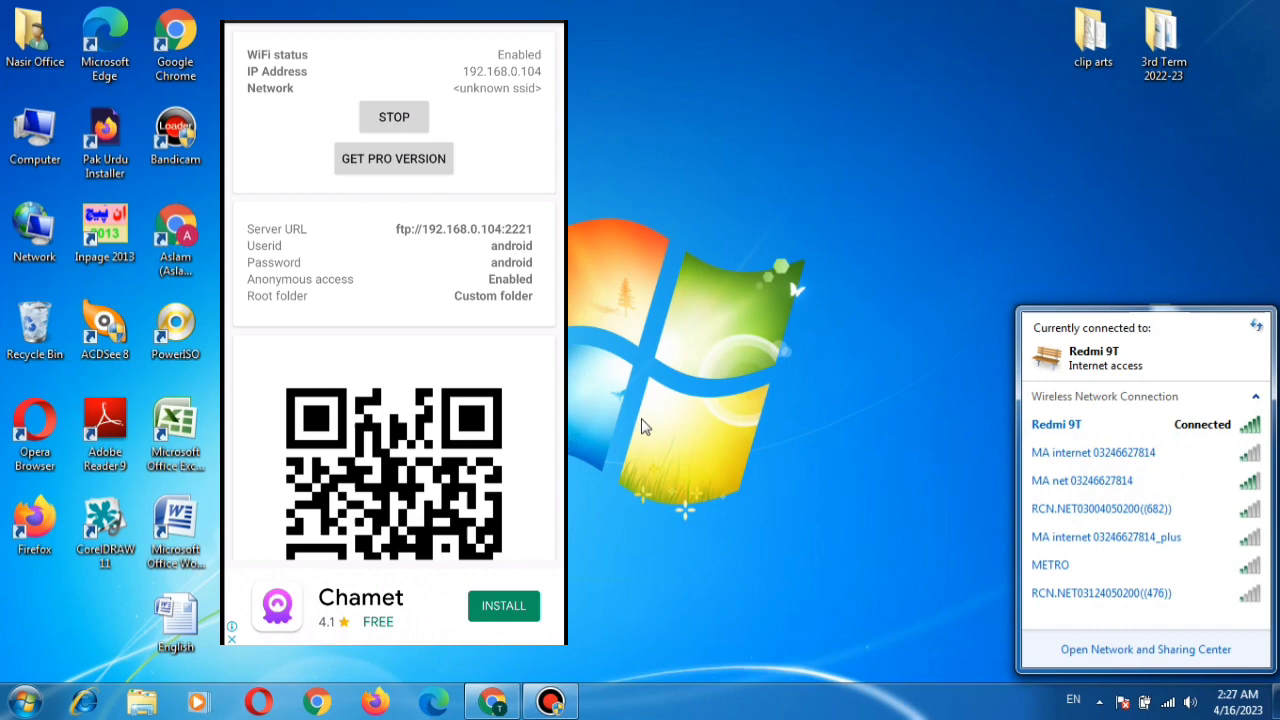
right_click(480, 318)
Step: Open Computer and choose 'Add a network location' from its context menu
left_click(590, 368)
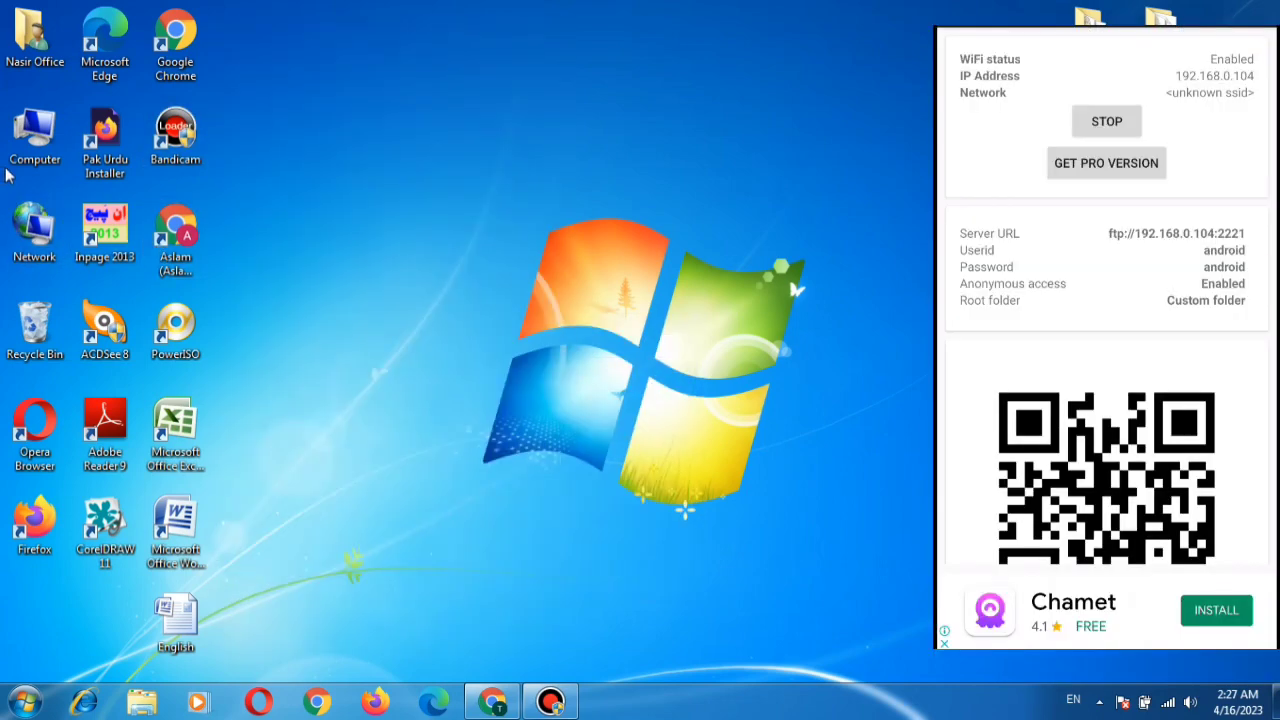
double_click(34, 134)
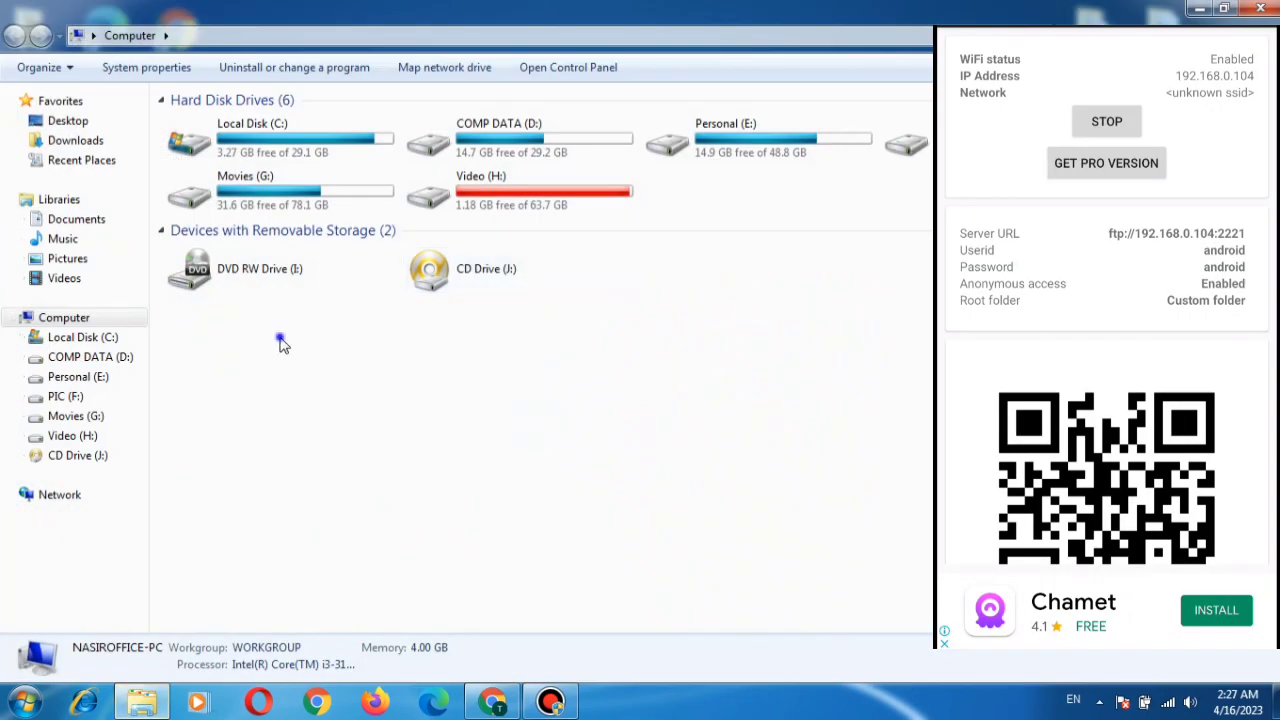
right_click(280, 342)
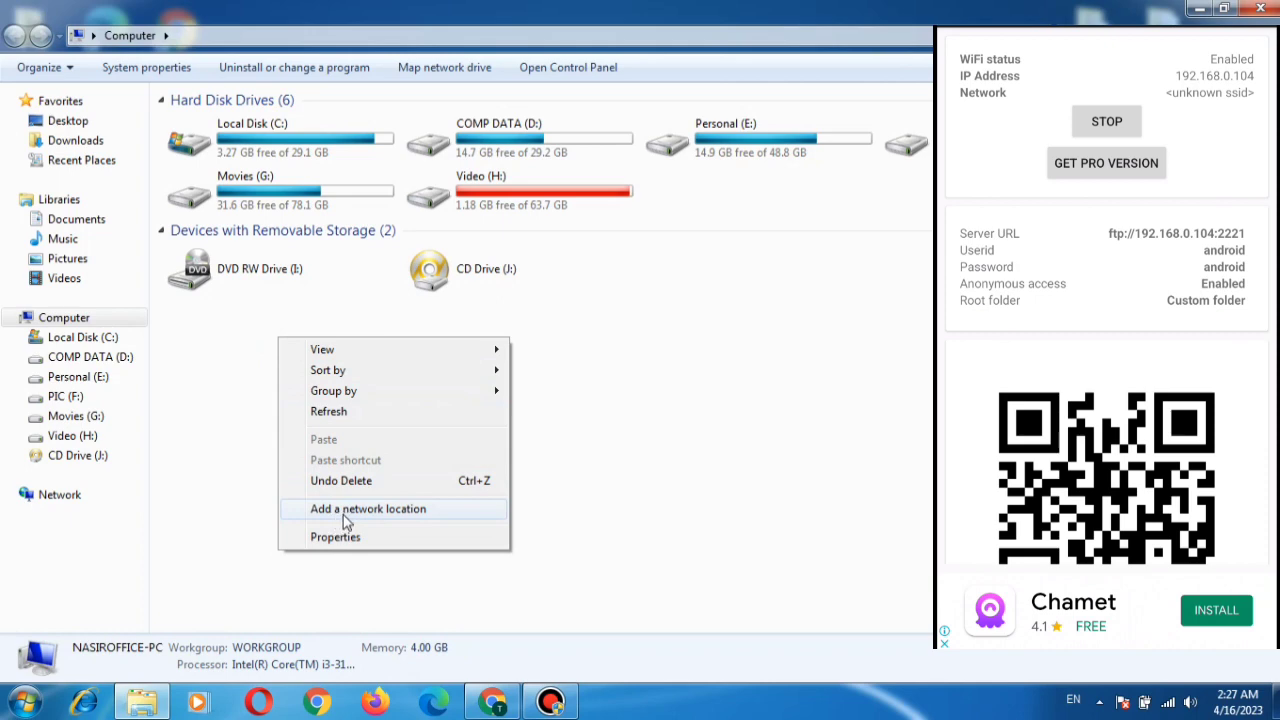
left_click(376, 516)
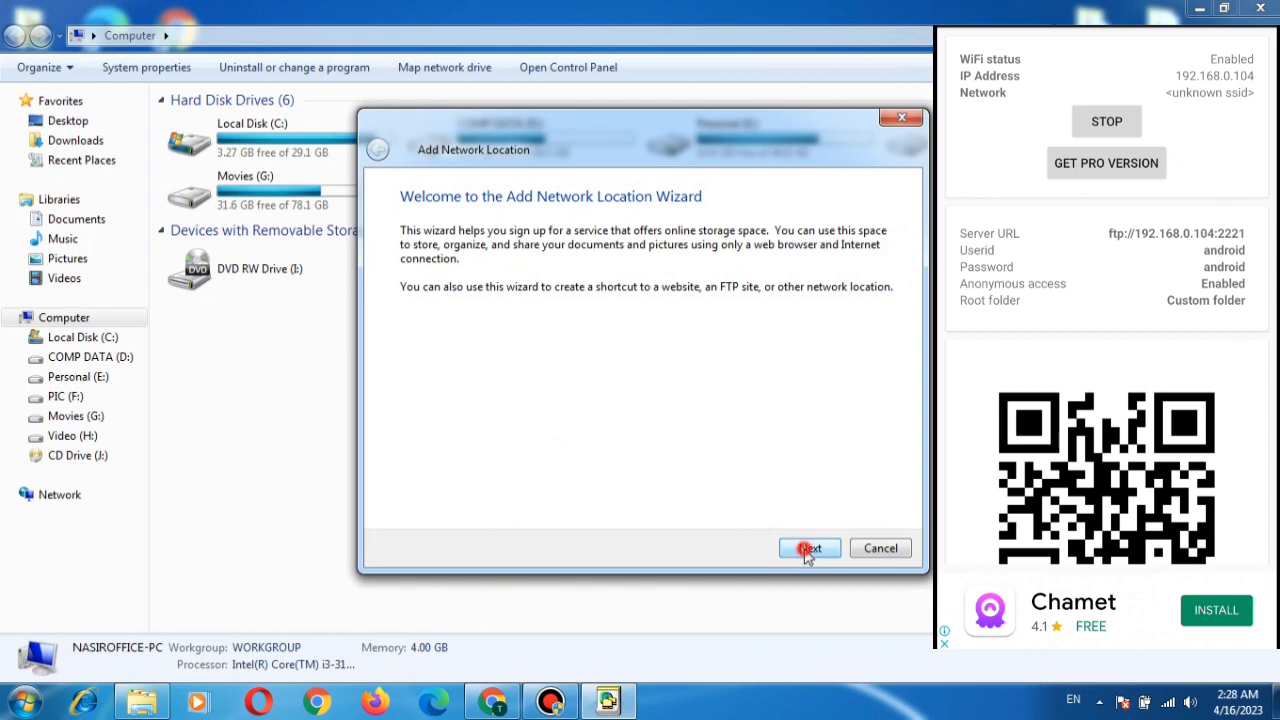
Step: Choose a custom network location and enter the address ftp://192.168.0.104:2221
left_click(809, 550)
left_click(533, 252)
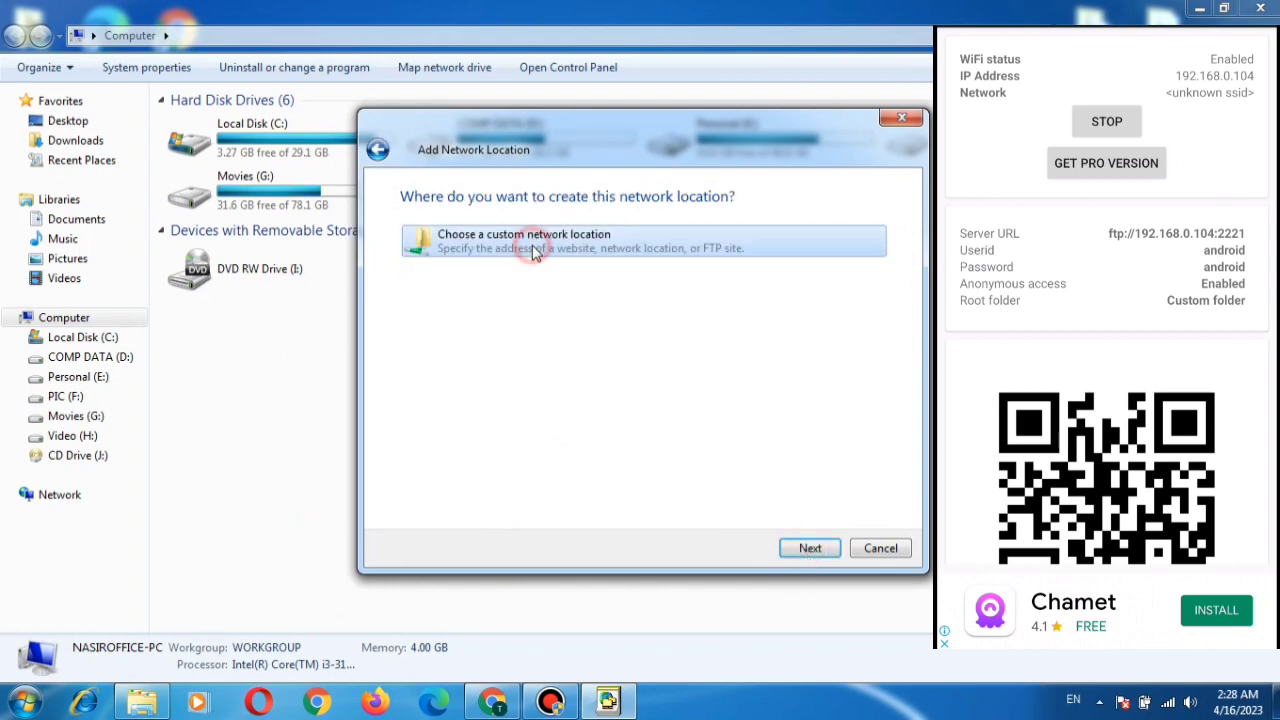
left_click(803, 551)
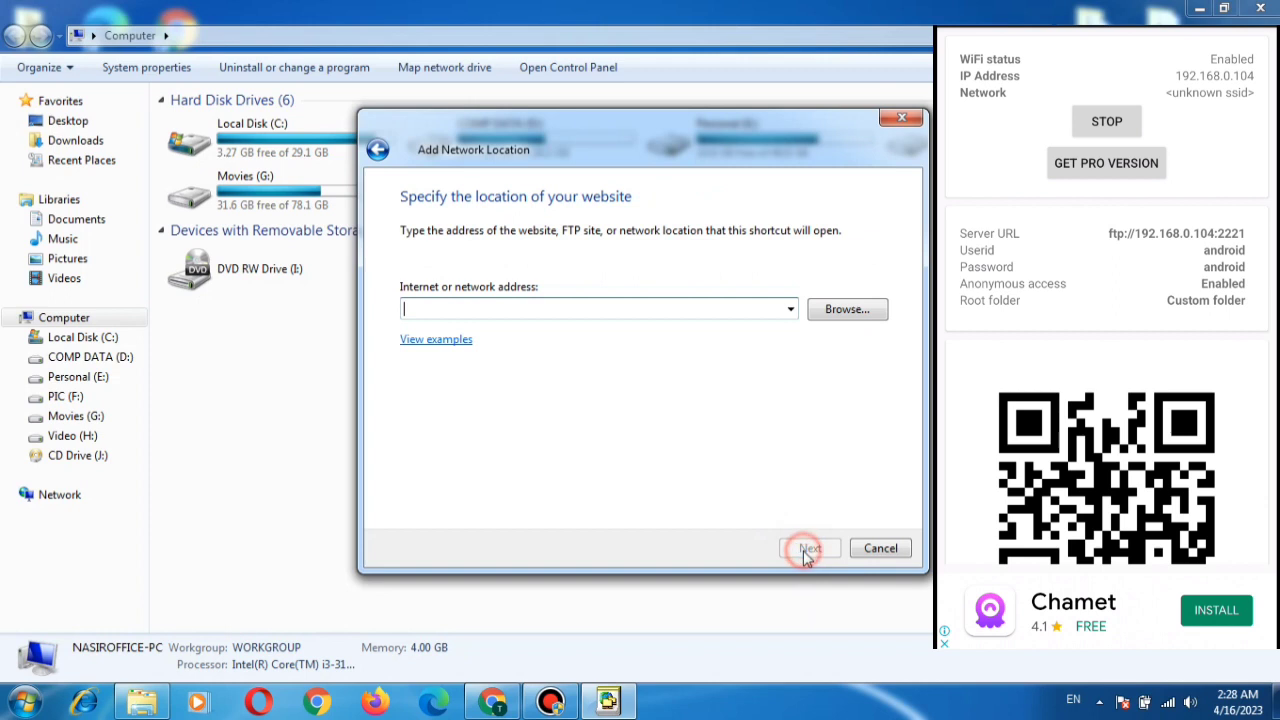
left_click(493, 306)
left_click(448, 340)
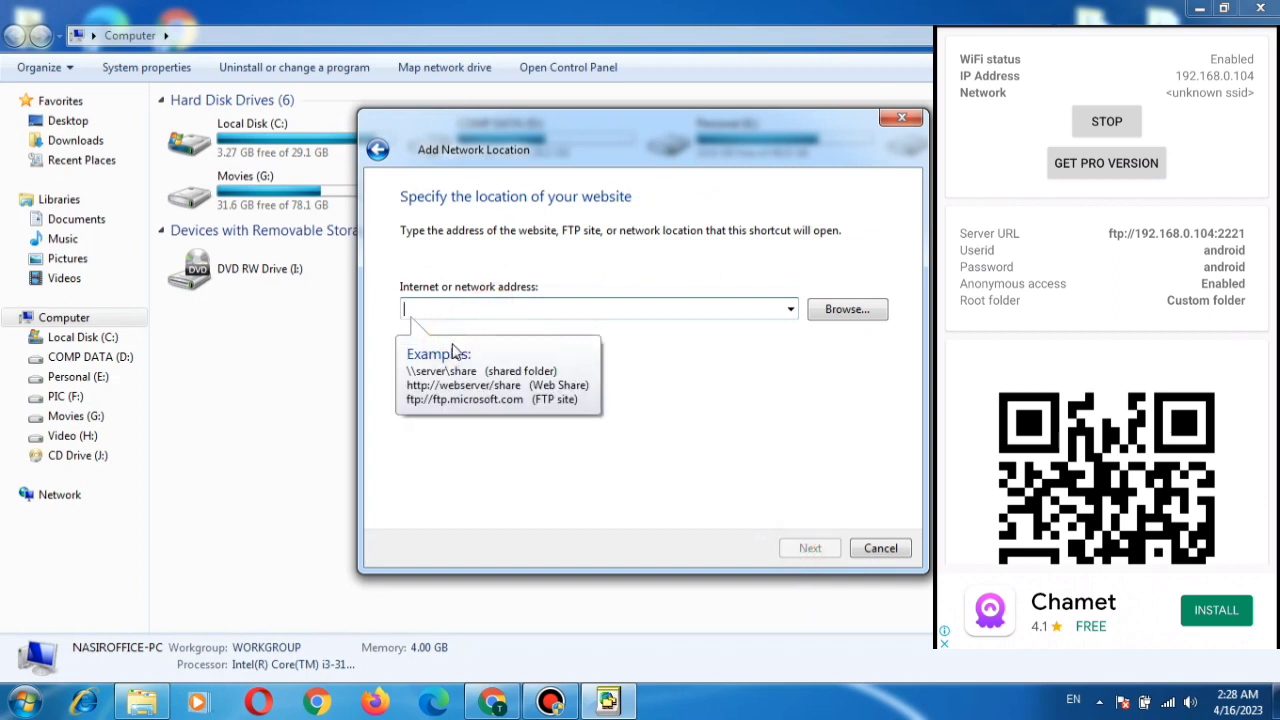
left_click(441, 310)
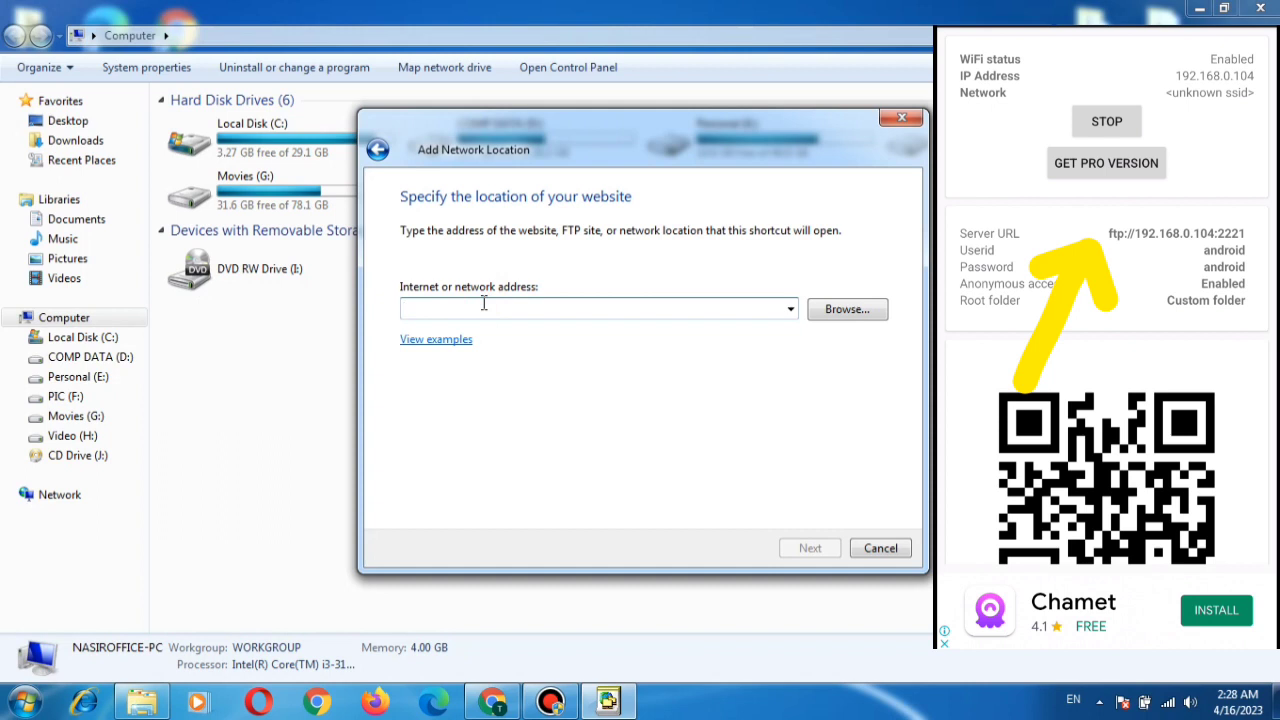
type("ftp://192.168")
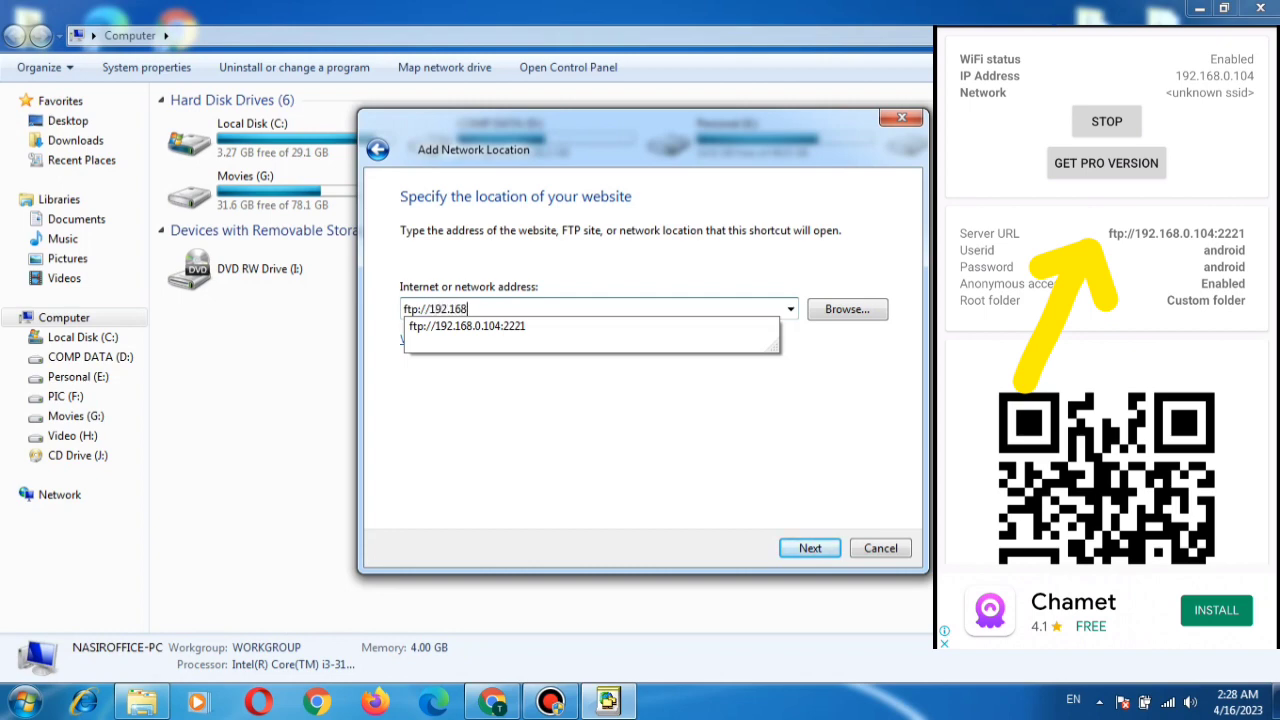
type(".0.10")
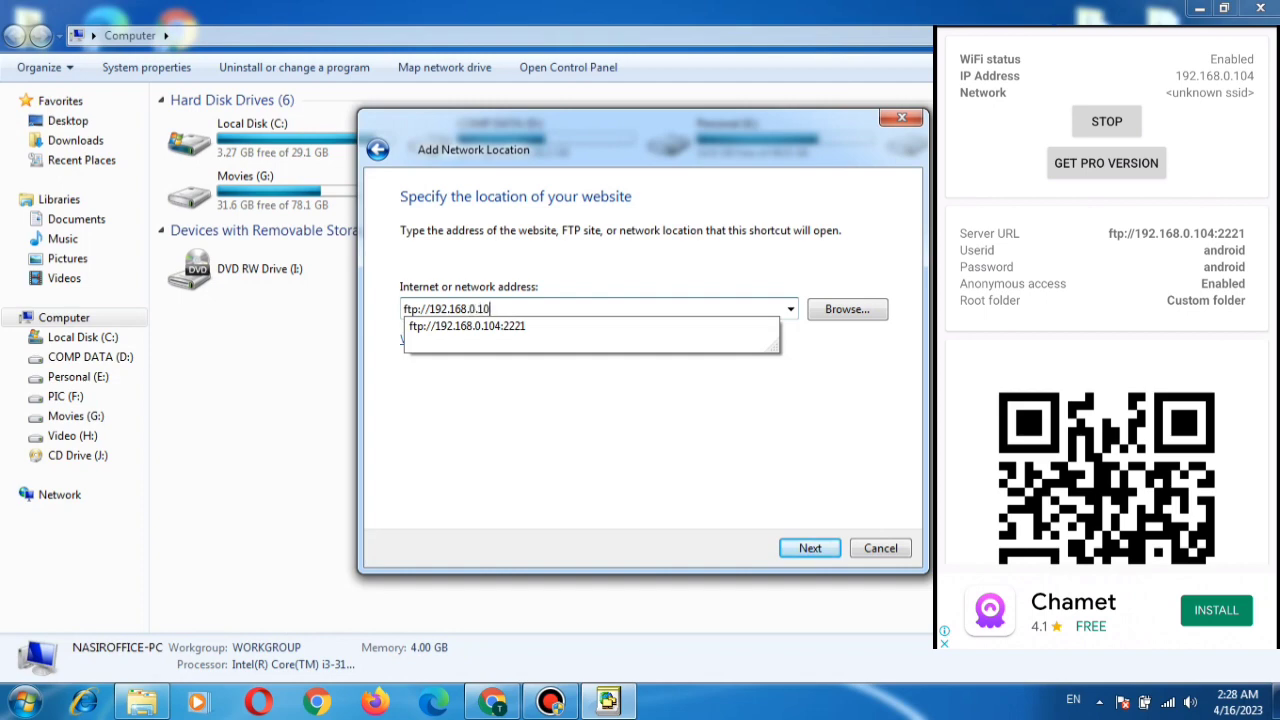
type("4:2221")
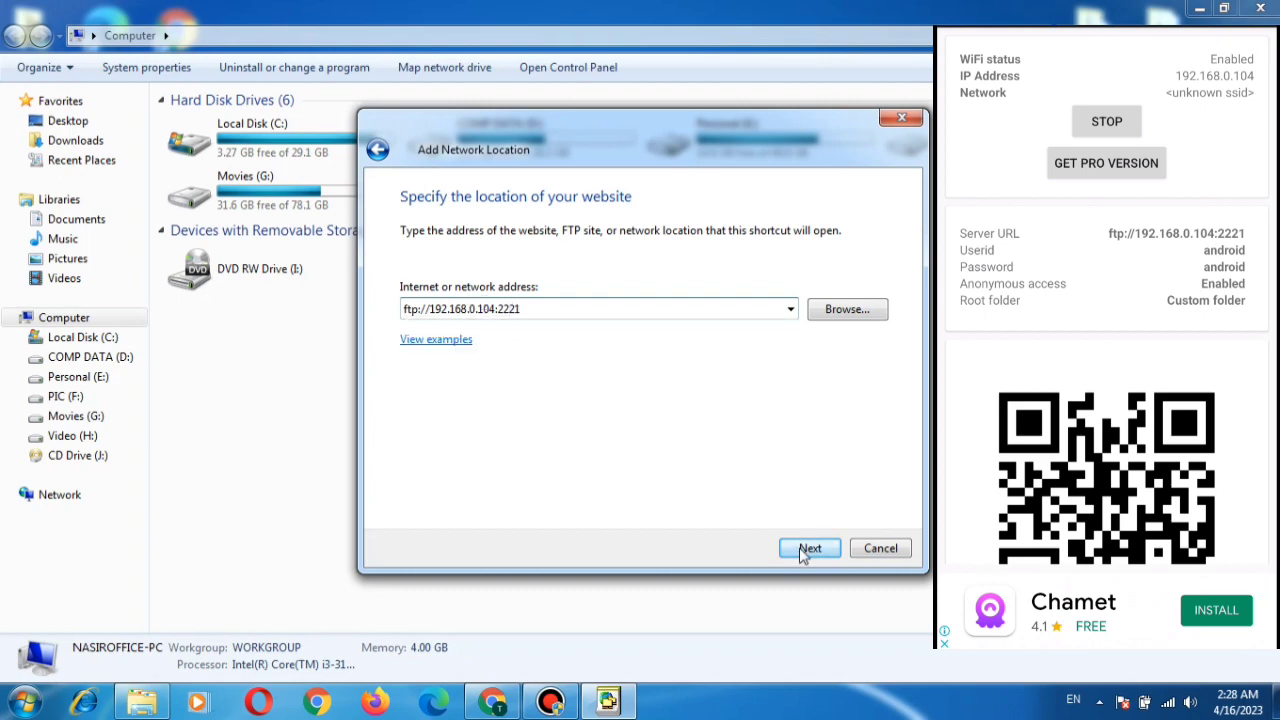
Step: Keep anonymous logon and the name 192.168.0.104, then finish the wizard
left_click(806, 549)
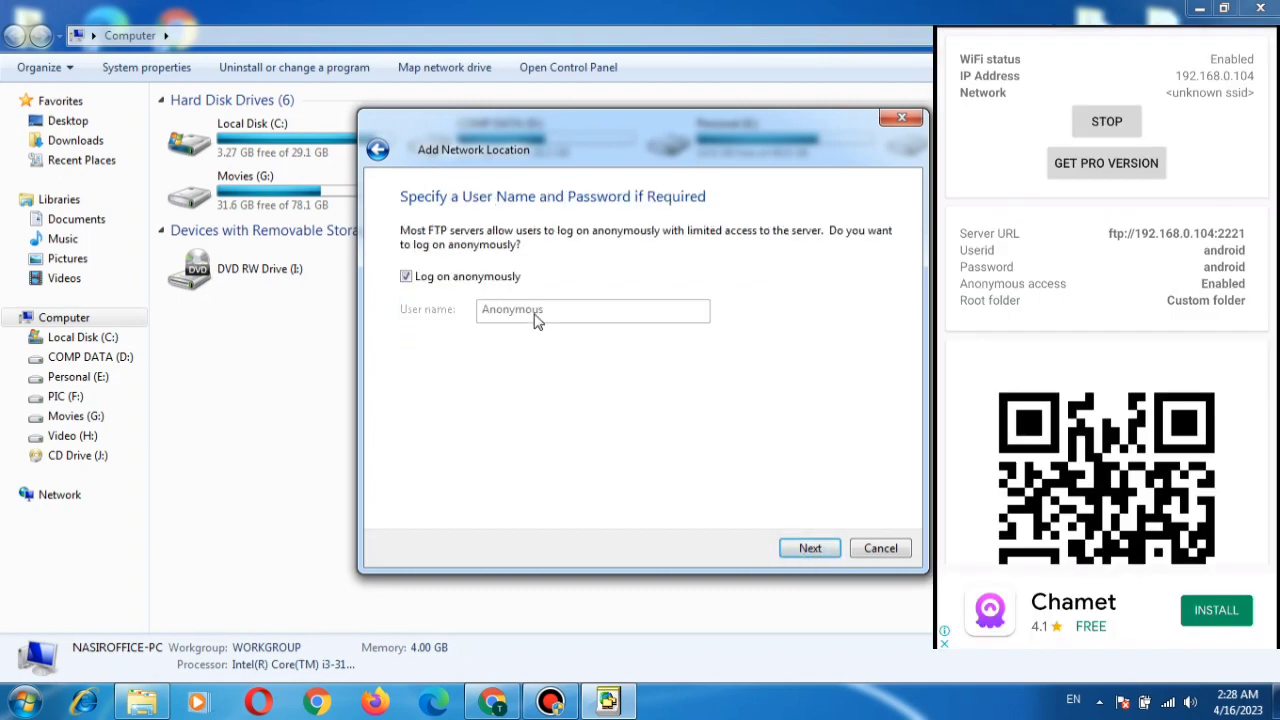
left_click(810, 549)
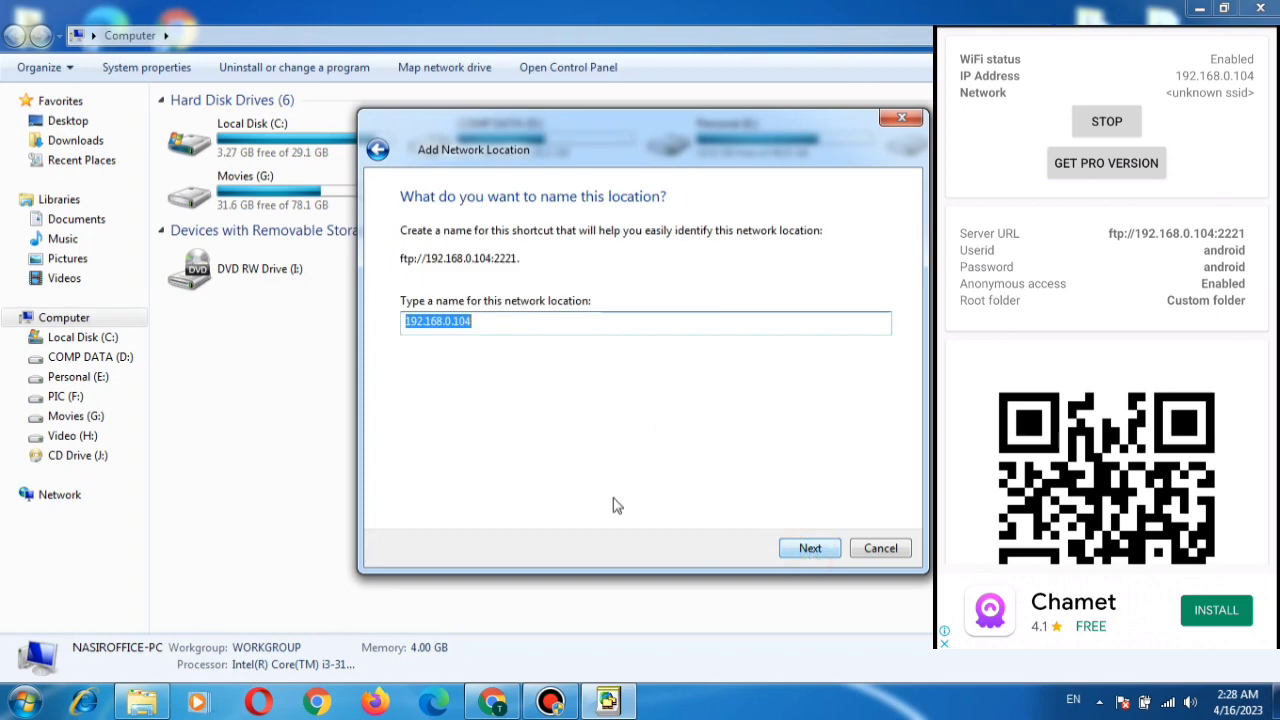
left_click(810, 549)
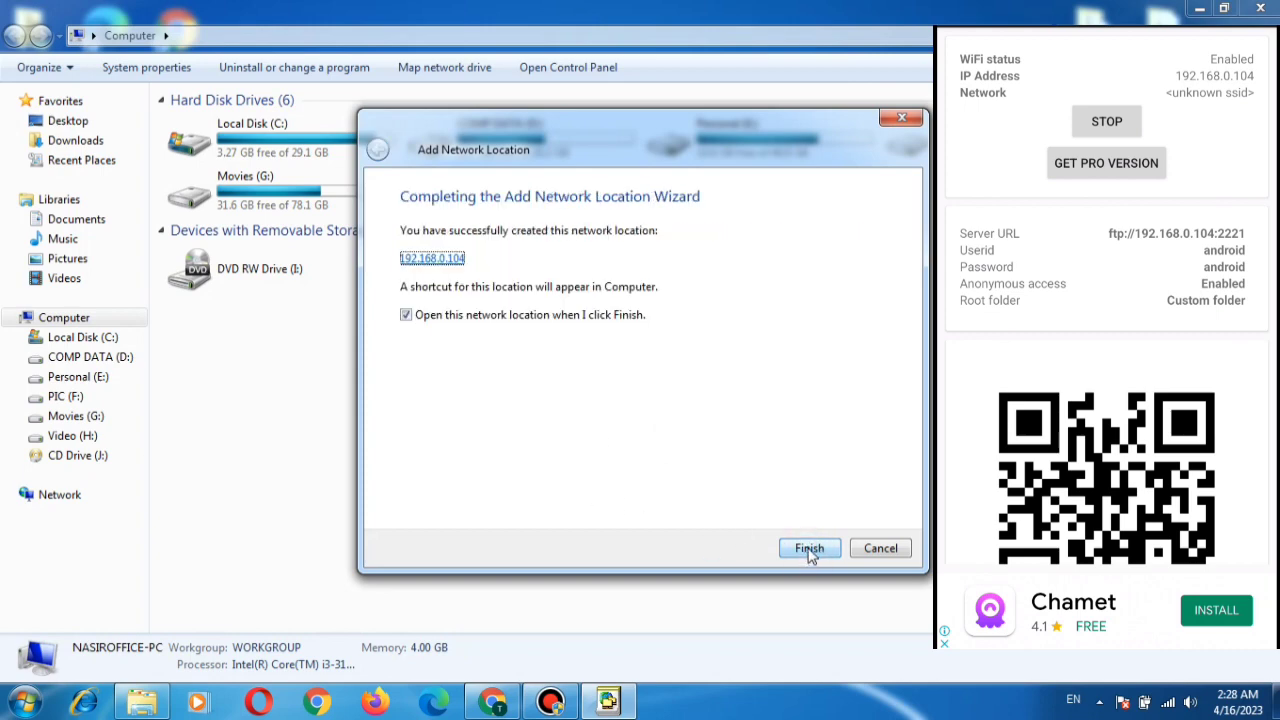
left_click(810, 549)
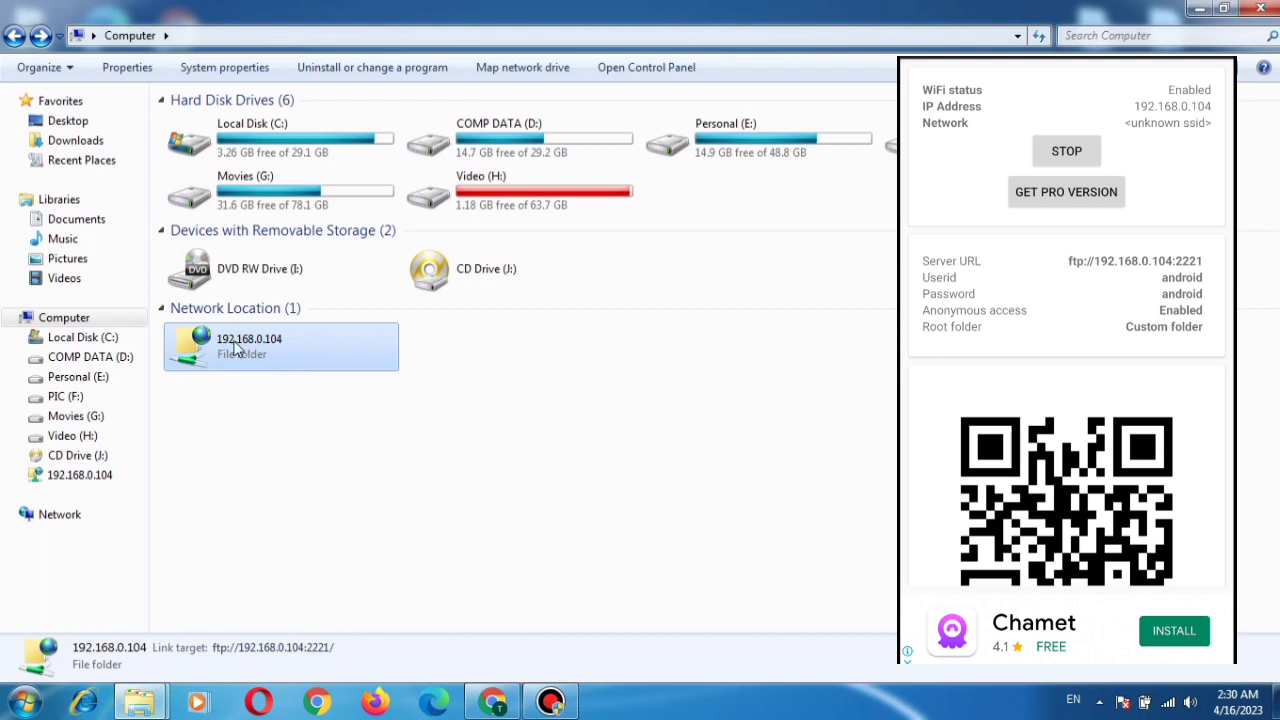
Step: Open the 192.168.0.104 location to list the phone's folders like DCIM and Download
right_click(233, 345)
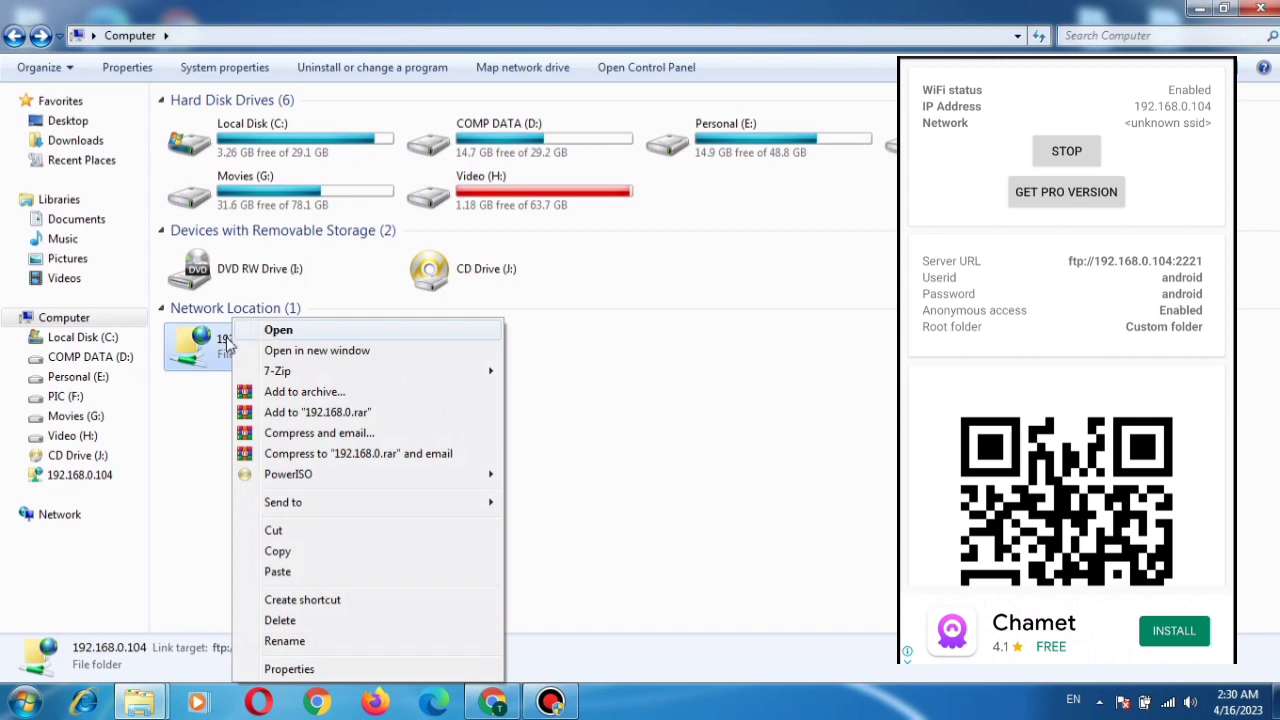
double_click(203, 355)
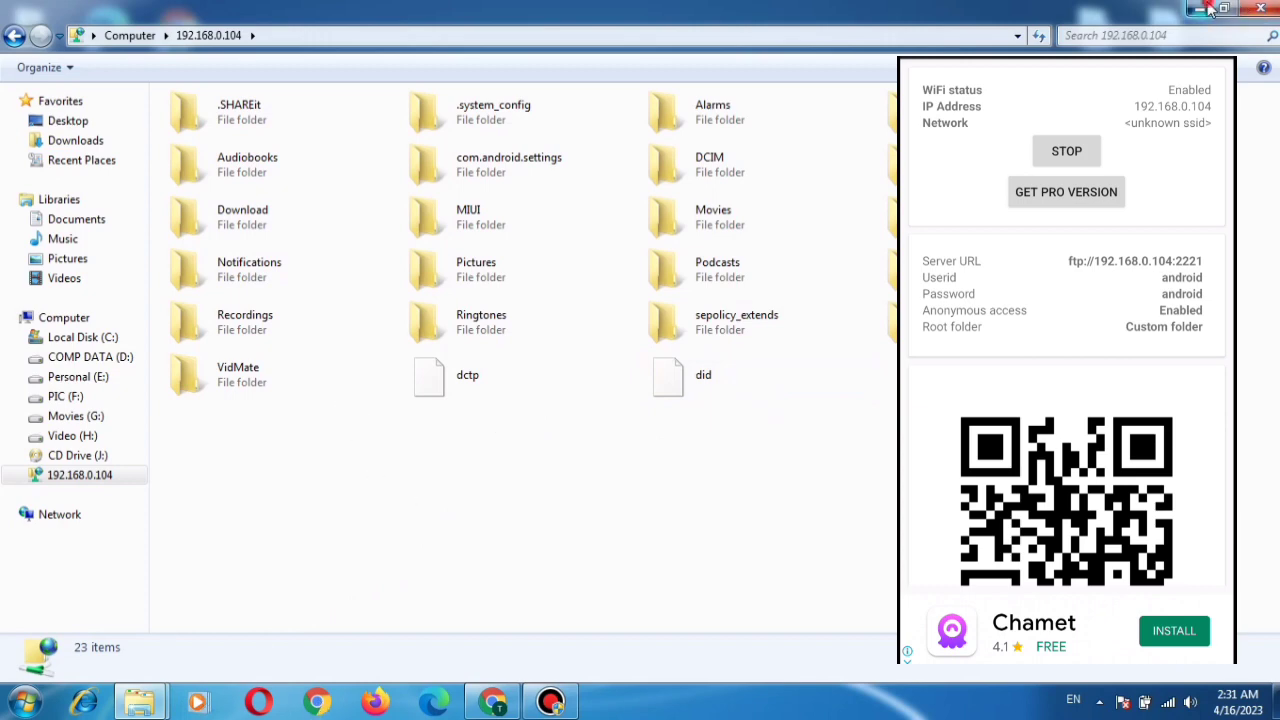
Step: Copy the Welcome - Anno Domini Beats MP3, Intro A and Intro B from the desktop
left_click(1260, 8)
left_click(1203, 10)
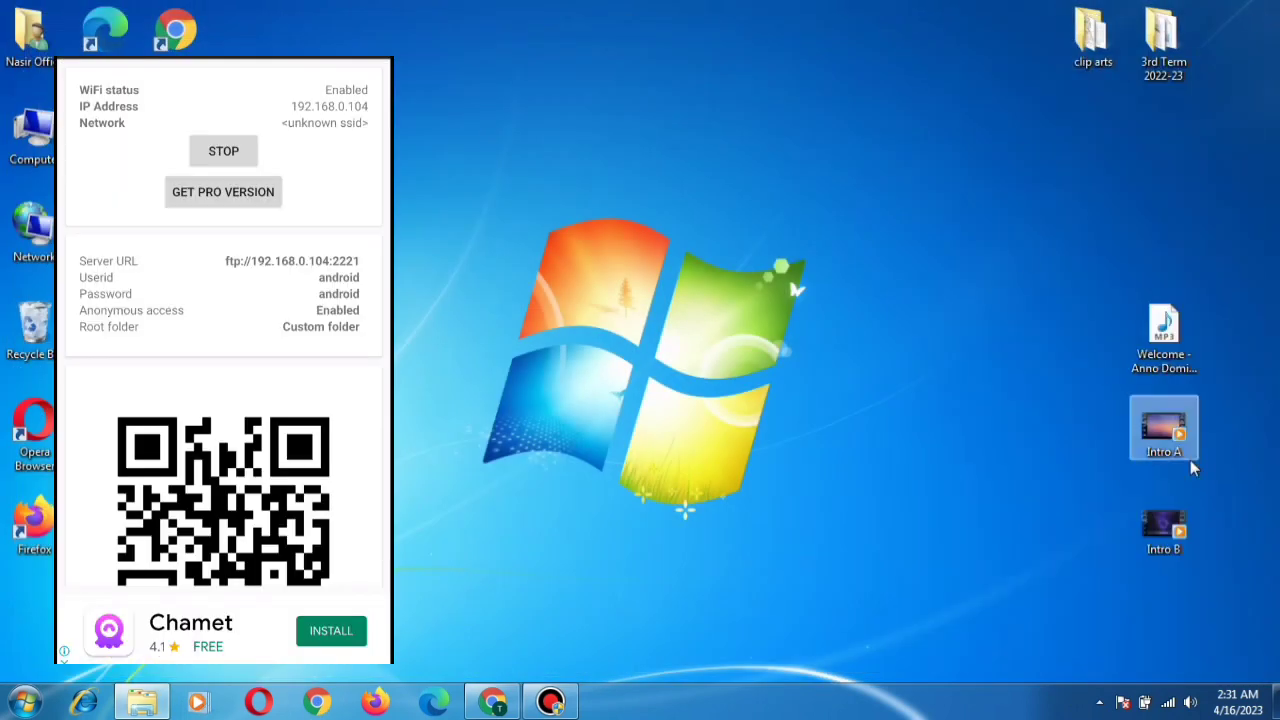
left_click_drag(1080, 296, 1229, 600)
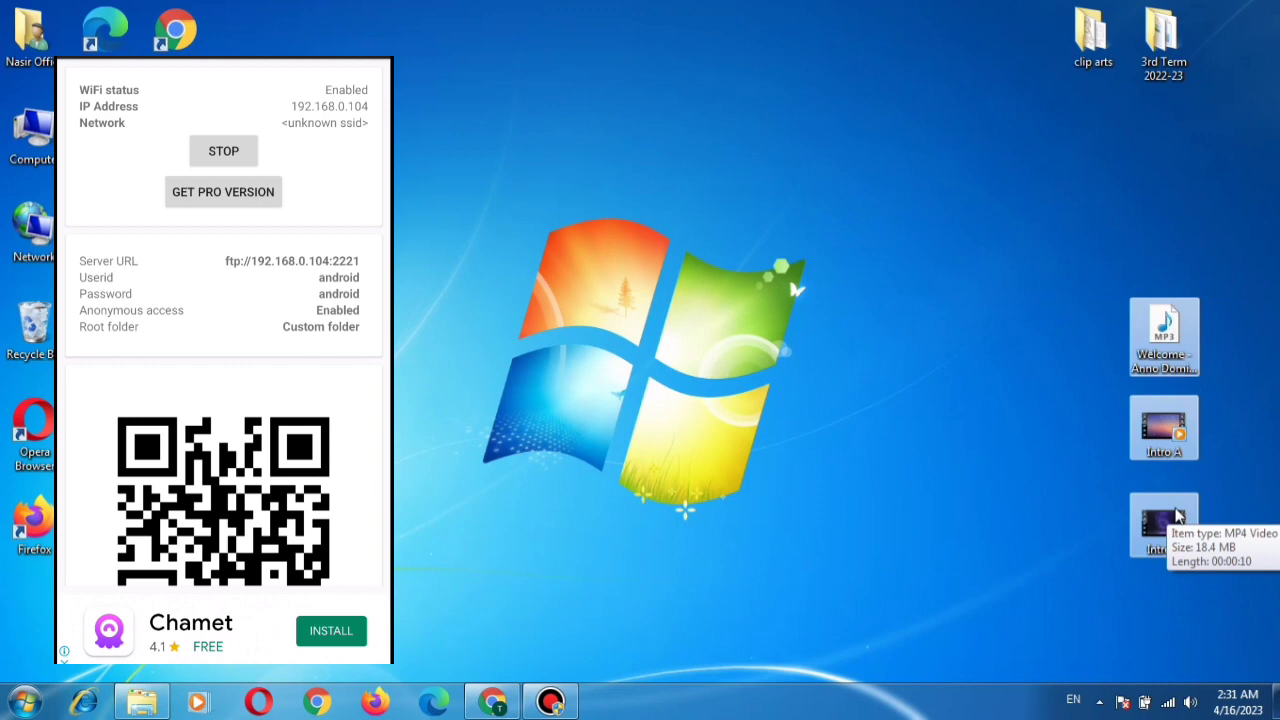
right_click(1165, 345)
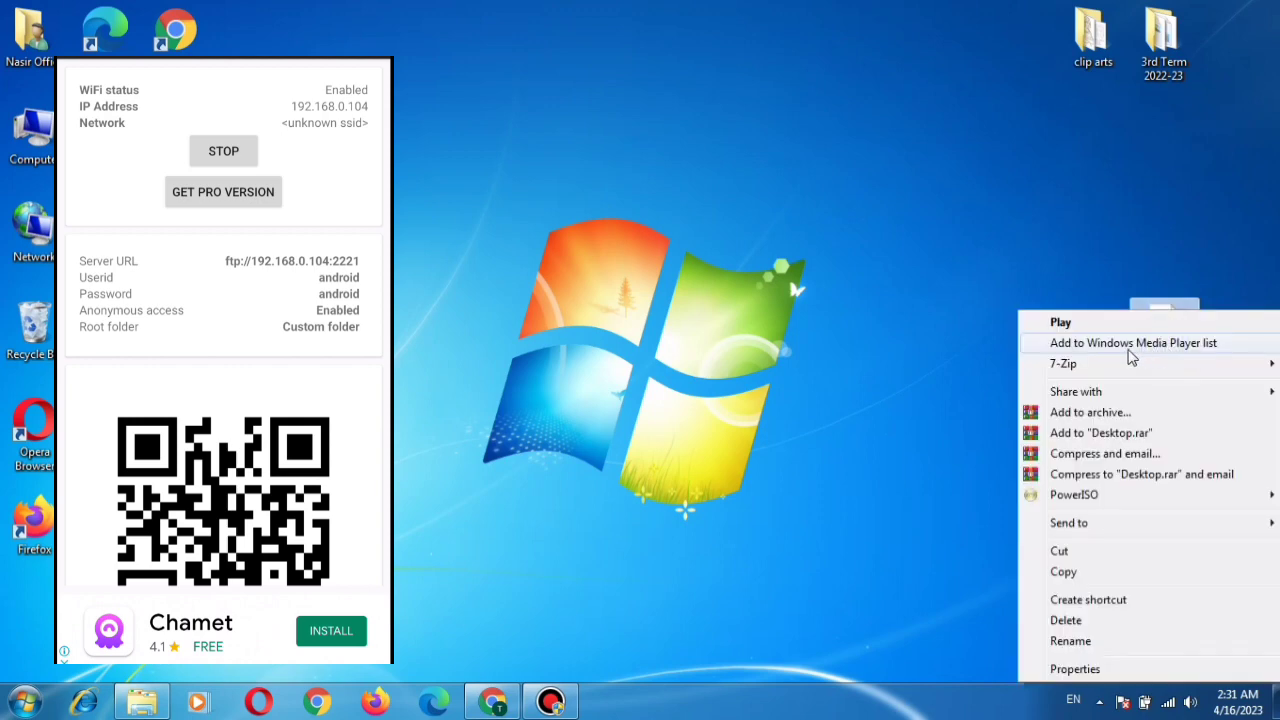
left_click(1063, 571)
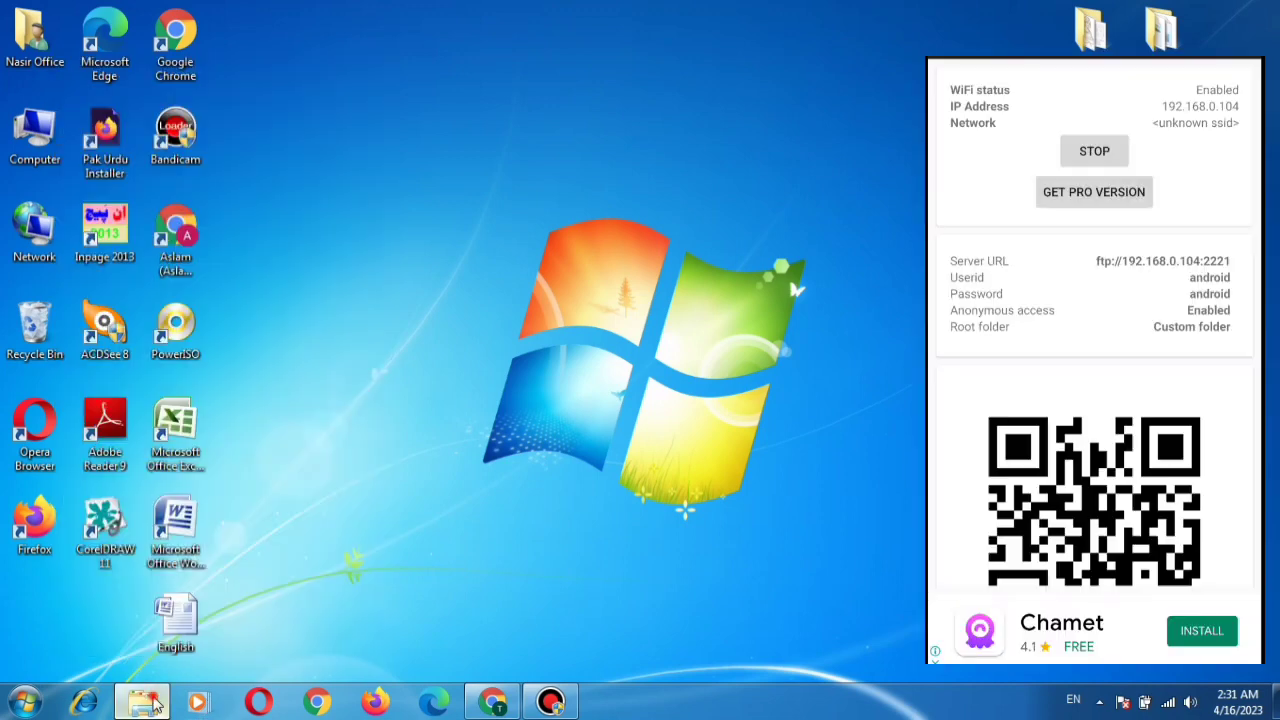
left_click(141, 703)
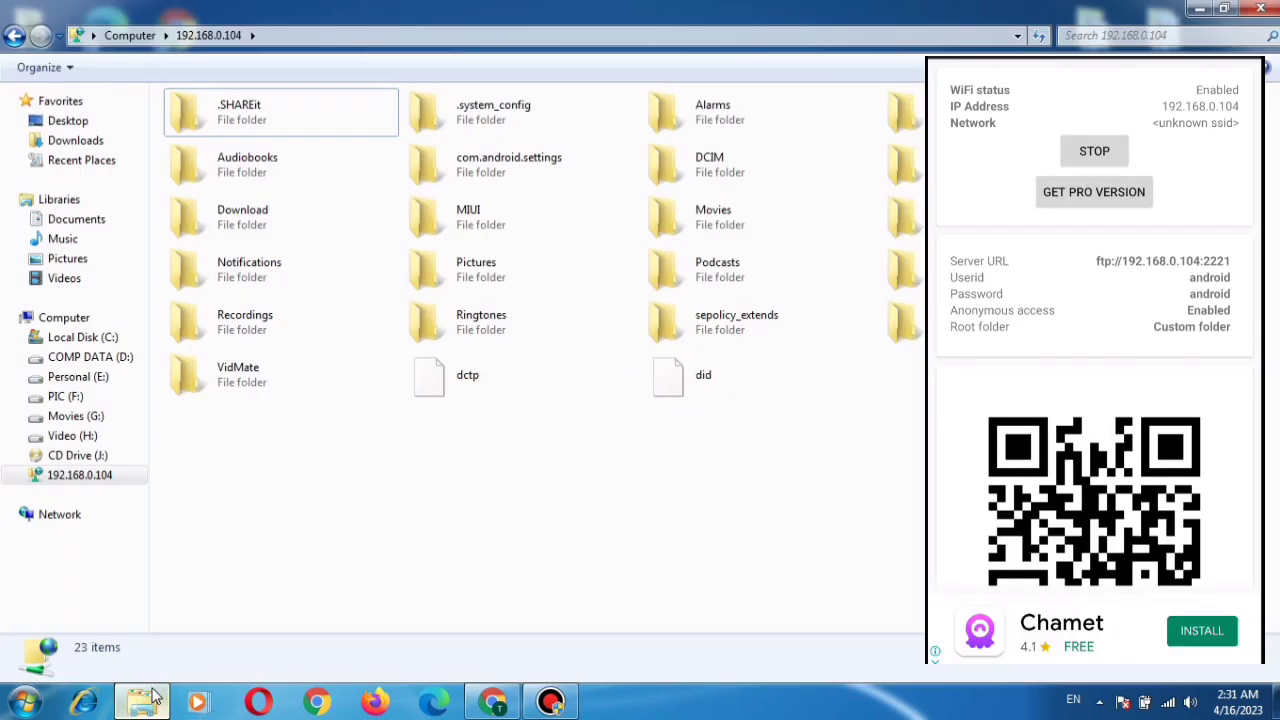
right_click(289, 466)
Step: Paste the three media files into the 192.168.0.104 folder, moving the Copying dialog aside
left_click(329, 329)
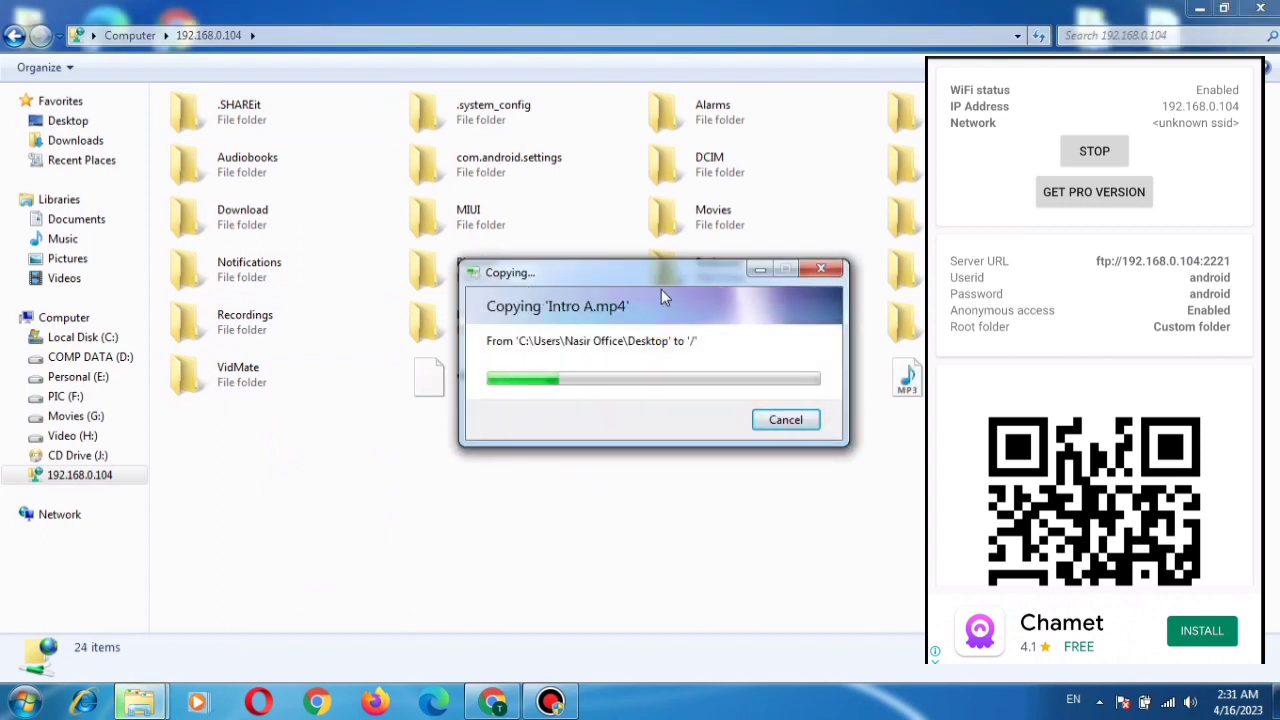
left_click_drag(639, 271, 864, 103)
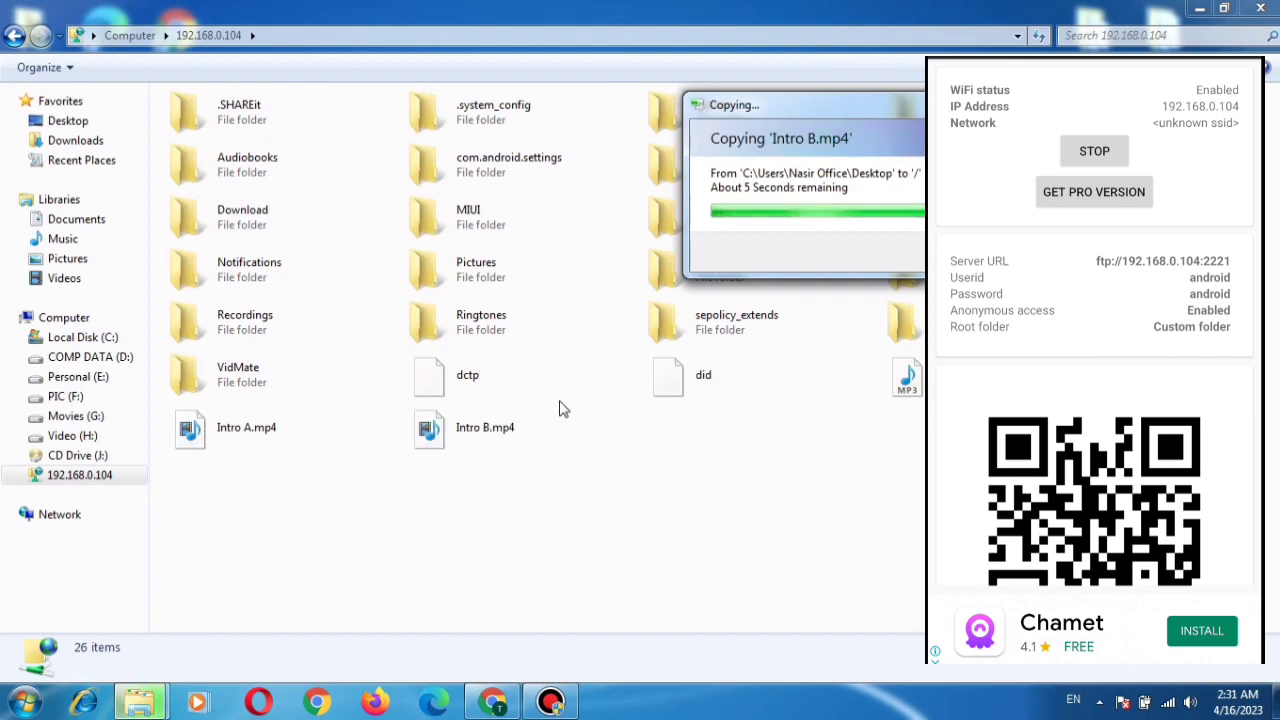
left_click(262, 216)
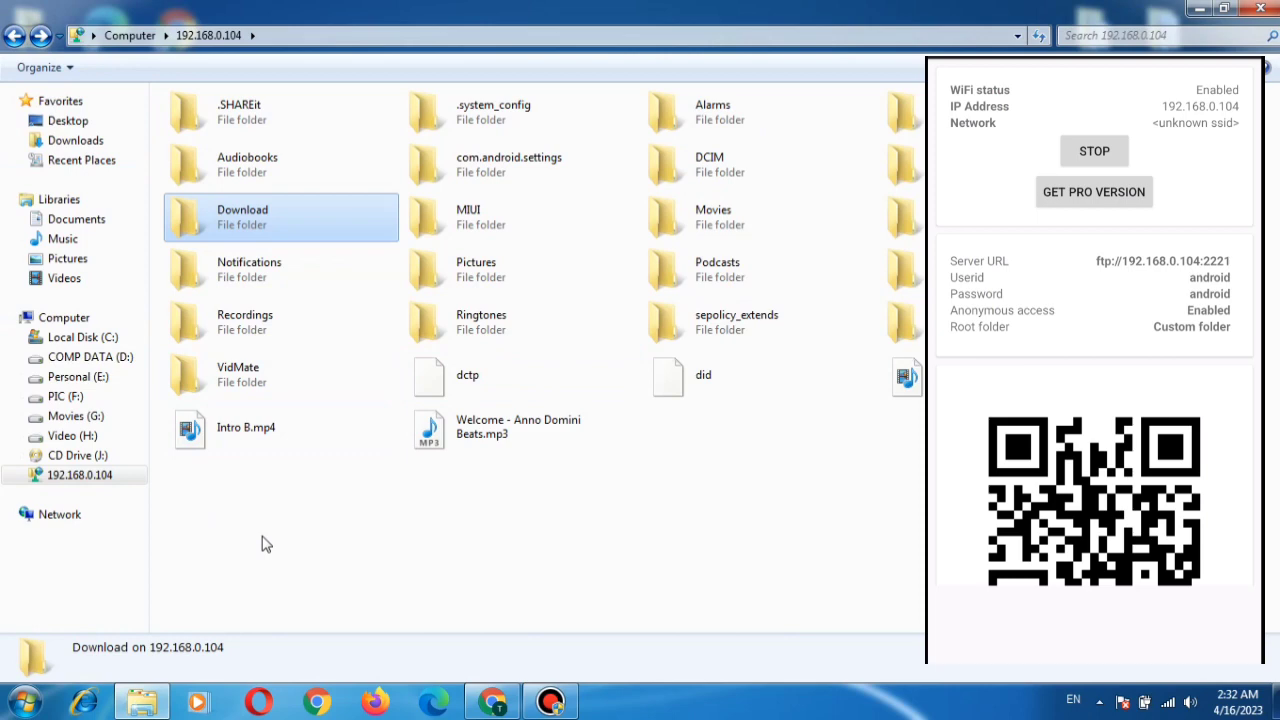